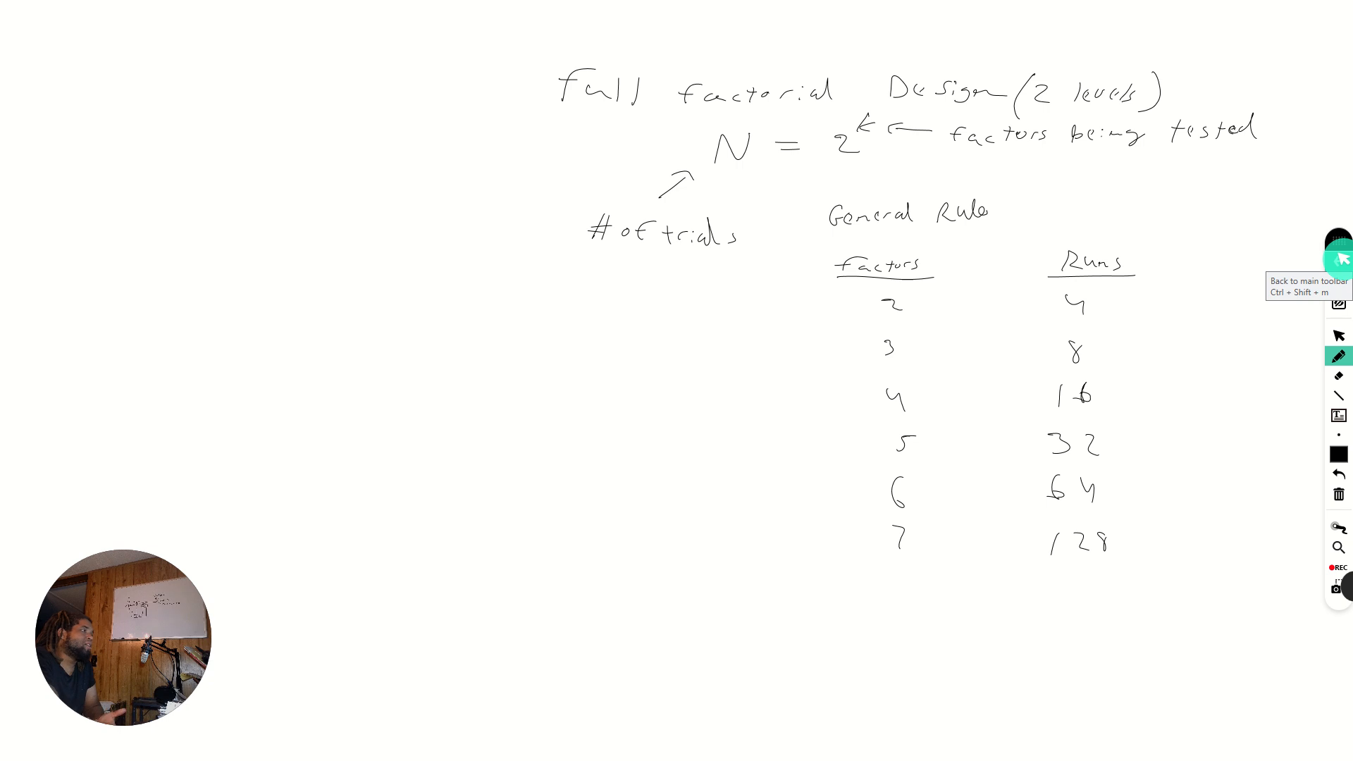
- Leave the whiteboard and maximize the browser window showing the full factorial design calculator
{"action": "left_click", "coordinate": [1338, 259]}
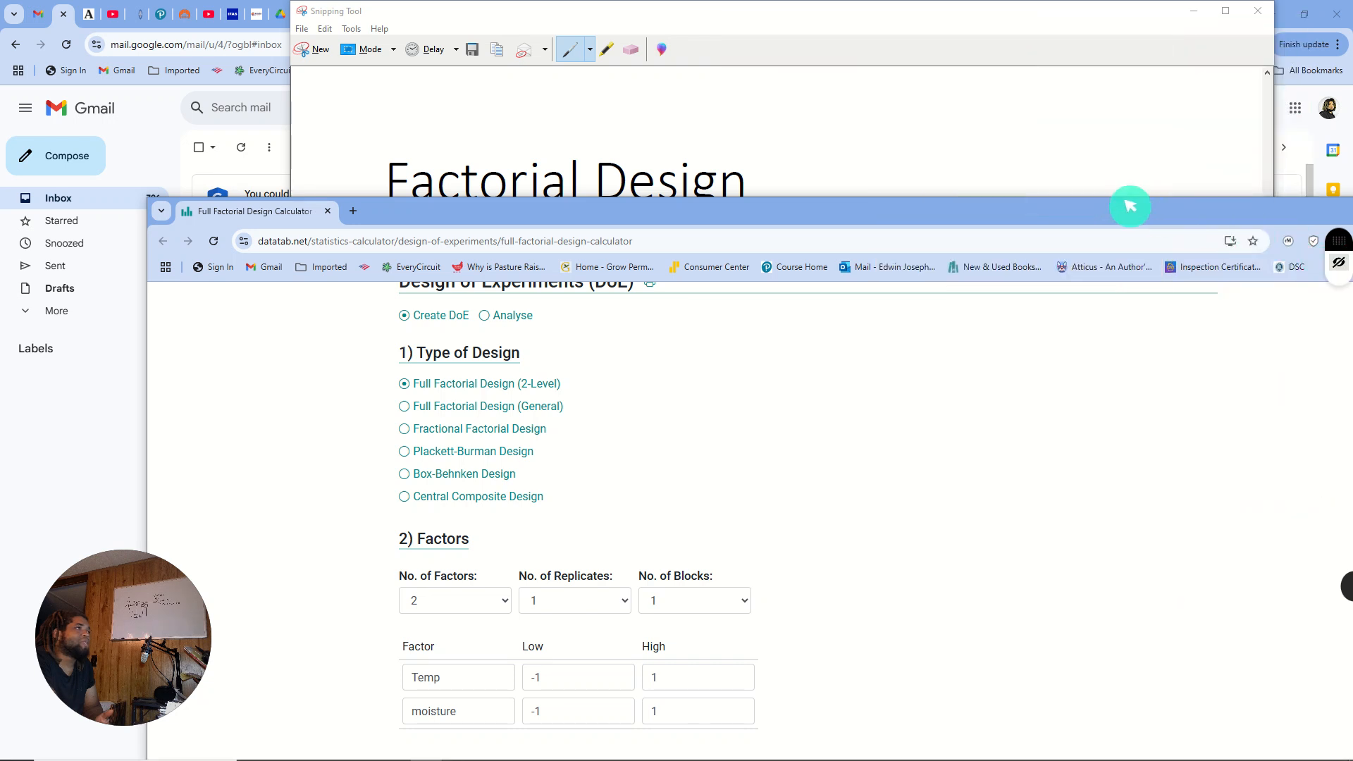
{"action": "double_click", "coordinate": [1127, 207]}
{"action": "scroll", "coordinate": [889, 260], "scroll_direction": "up", "scroll_amount": 4}
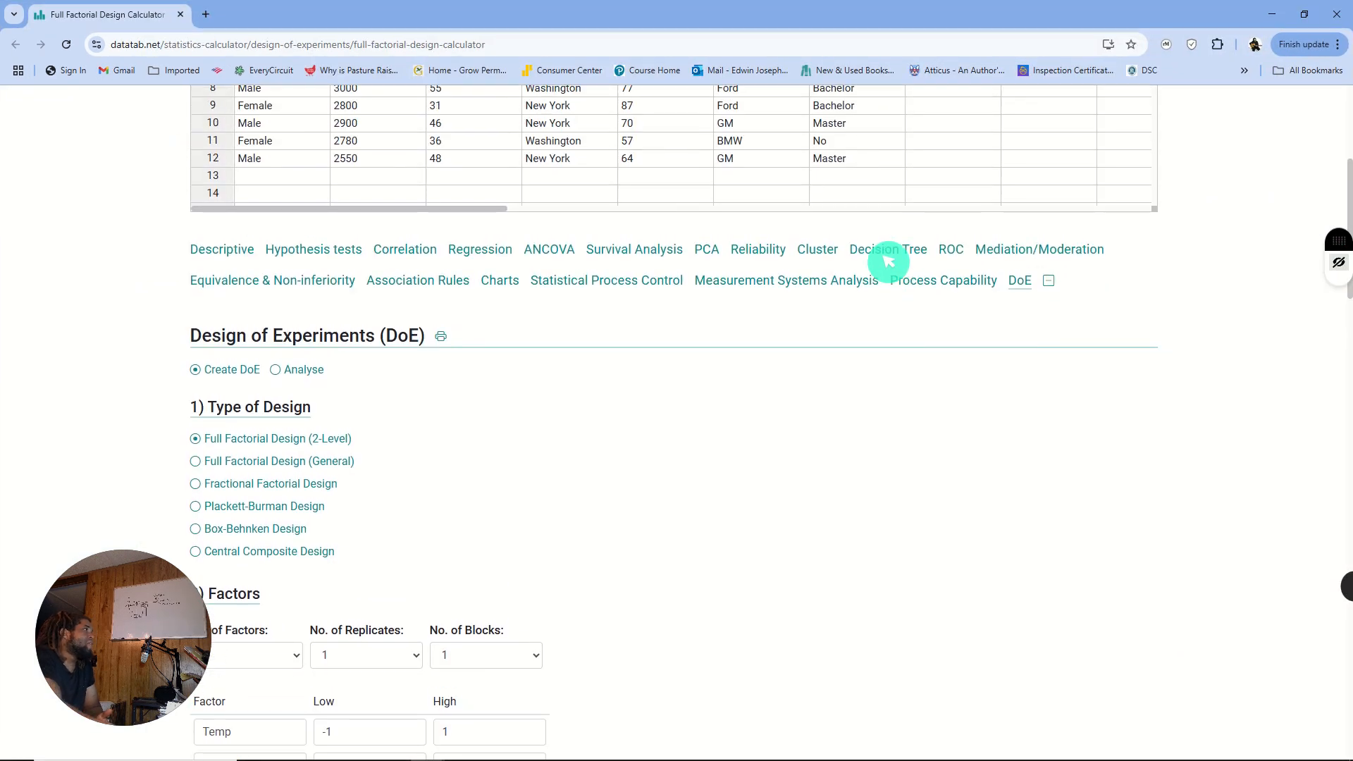
{"action": "scroll", "coordinate": [889, 260], "scroll_direction": "down", "scroll_amount": 3}
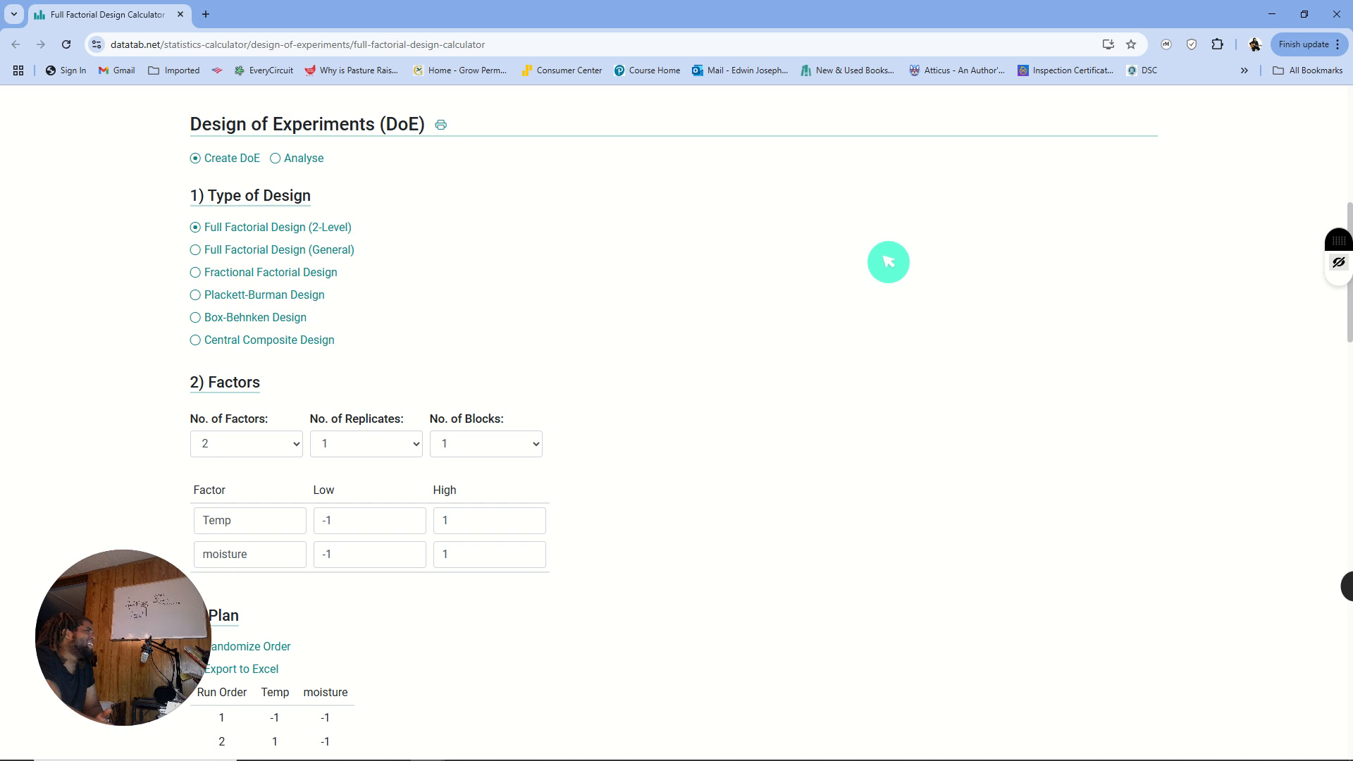
- Review the Design of Experiments section, from the design types and factor settings to the generated plan
{"action": "scroll", "coordinate": [888, 261], "scroll_direction": "up", "scroll_amount": 2}
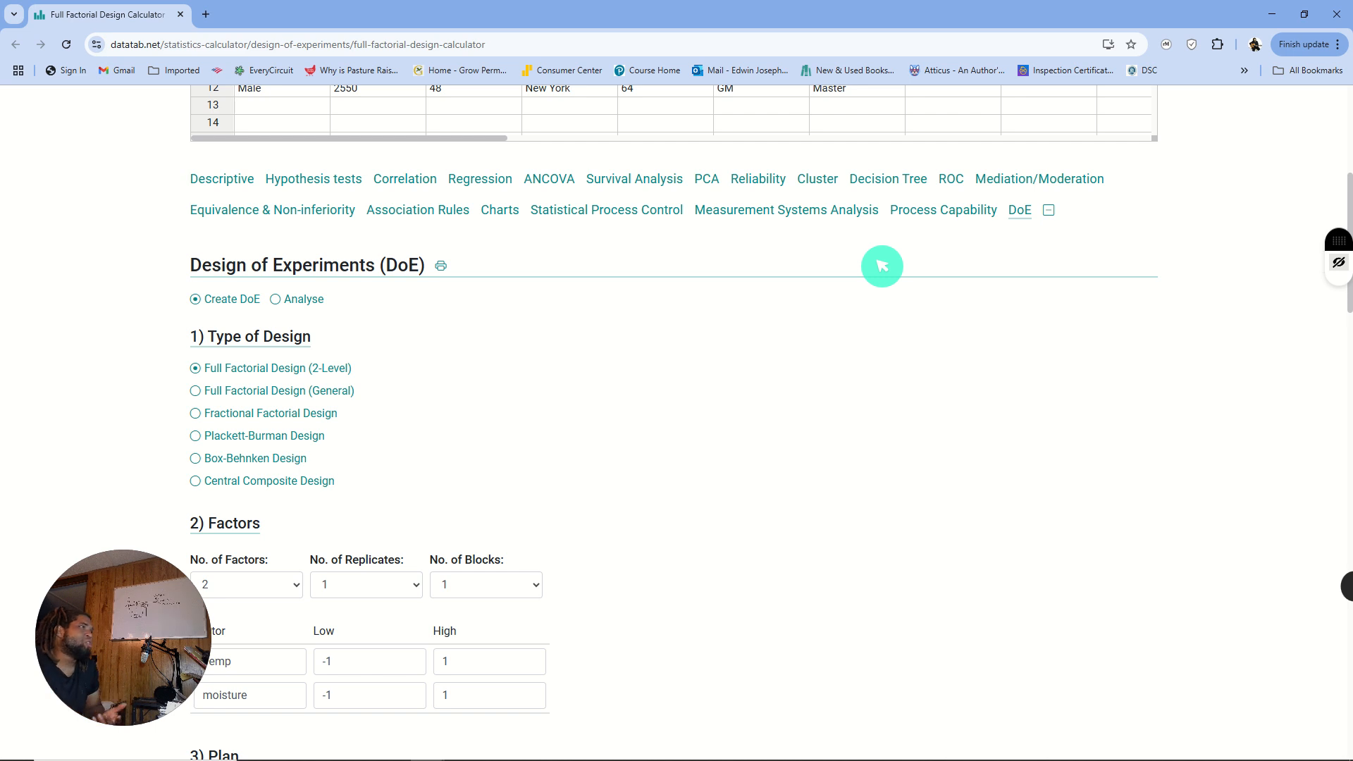
{"action": "scroll", "coordinate": [881, 266], "scroll_direction": "down", "scroll_amount": 1}
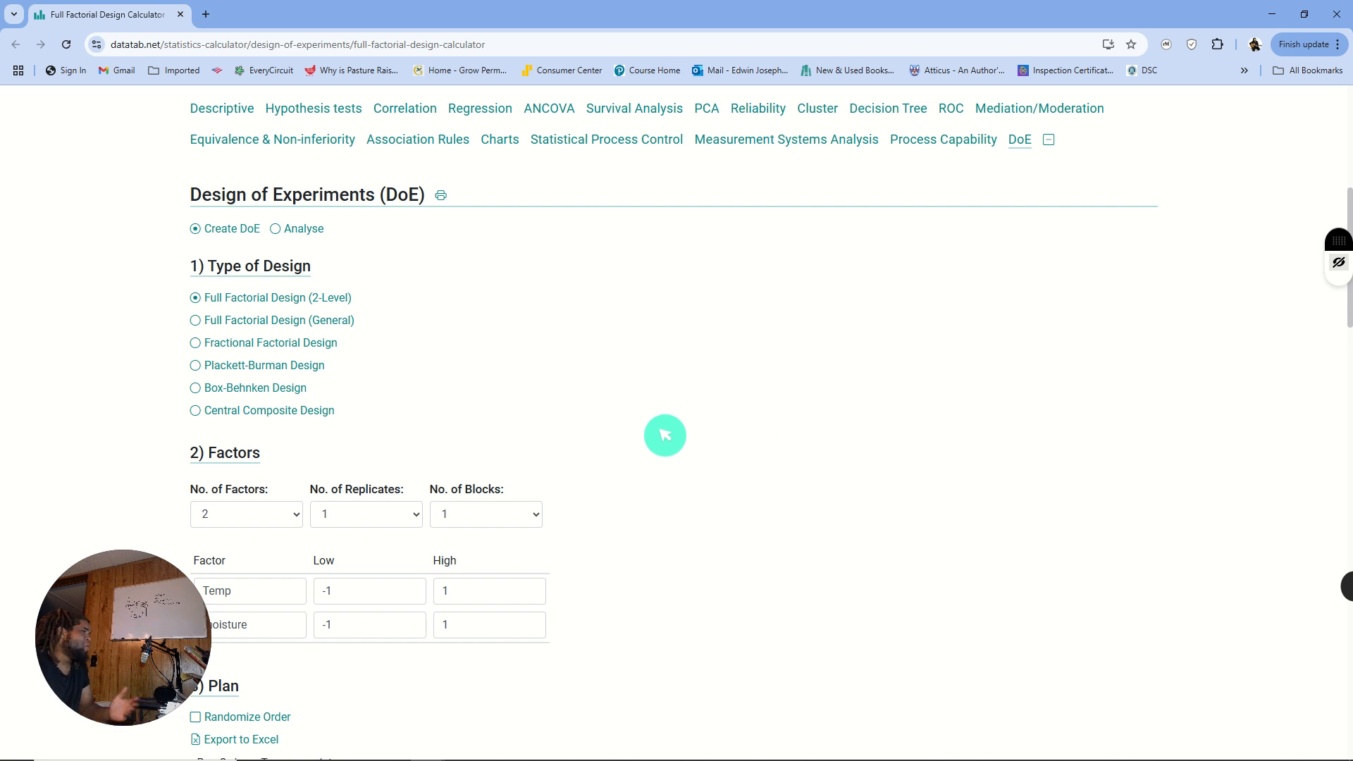
{"action": "scroll", "coordinate": [662, 433], "scroll_direction": "down", "scroll_amount": 4}
{"action": "scroll", "coordinate": [665, 435], "scroll_direction": "up", "scroll_amount": 2}
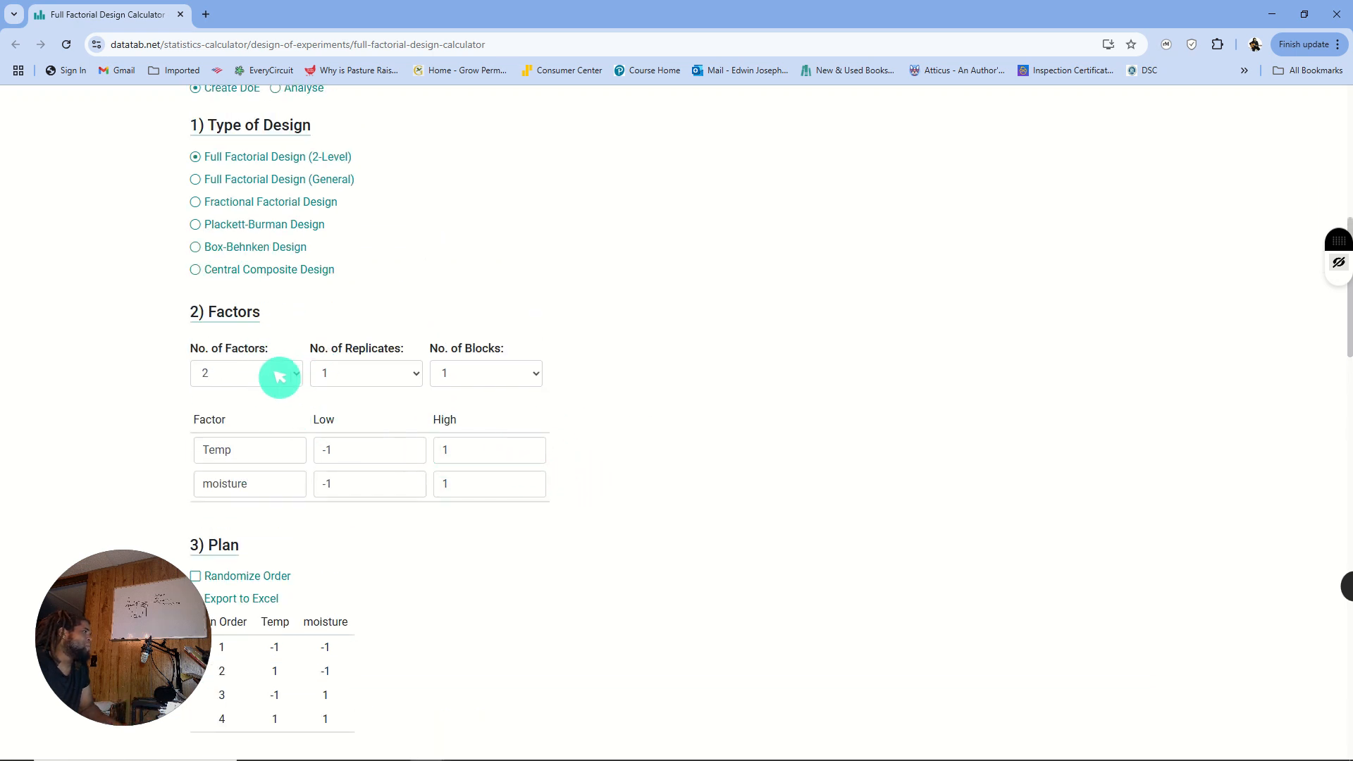
{"action": "scroll", "coordinate": [277, 375], "scroll_direction": "up", "scroll_amount": 3}
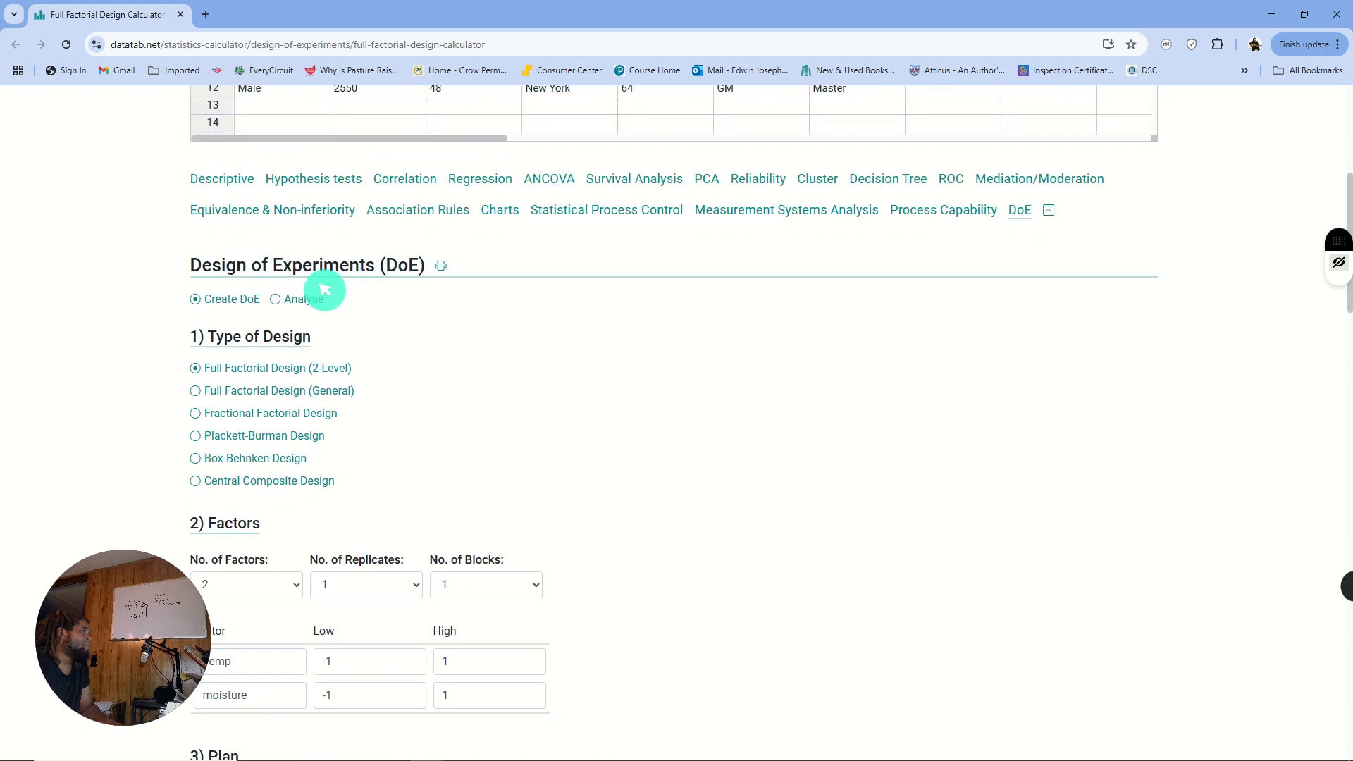
{"action": "scroll", "coordinate": [302, 293], "scroll_direction": "down", "scroll_amount": 2}
{"action": "scroll", "coordinate": [309, 223], "scroll_direction": "up", "scroll_amount": 3}
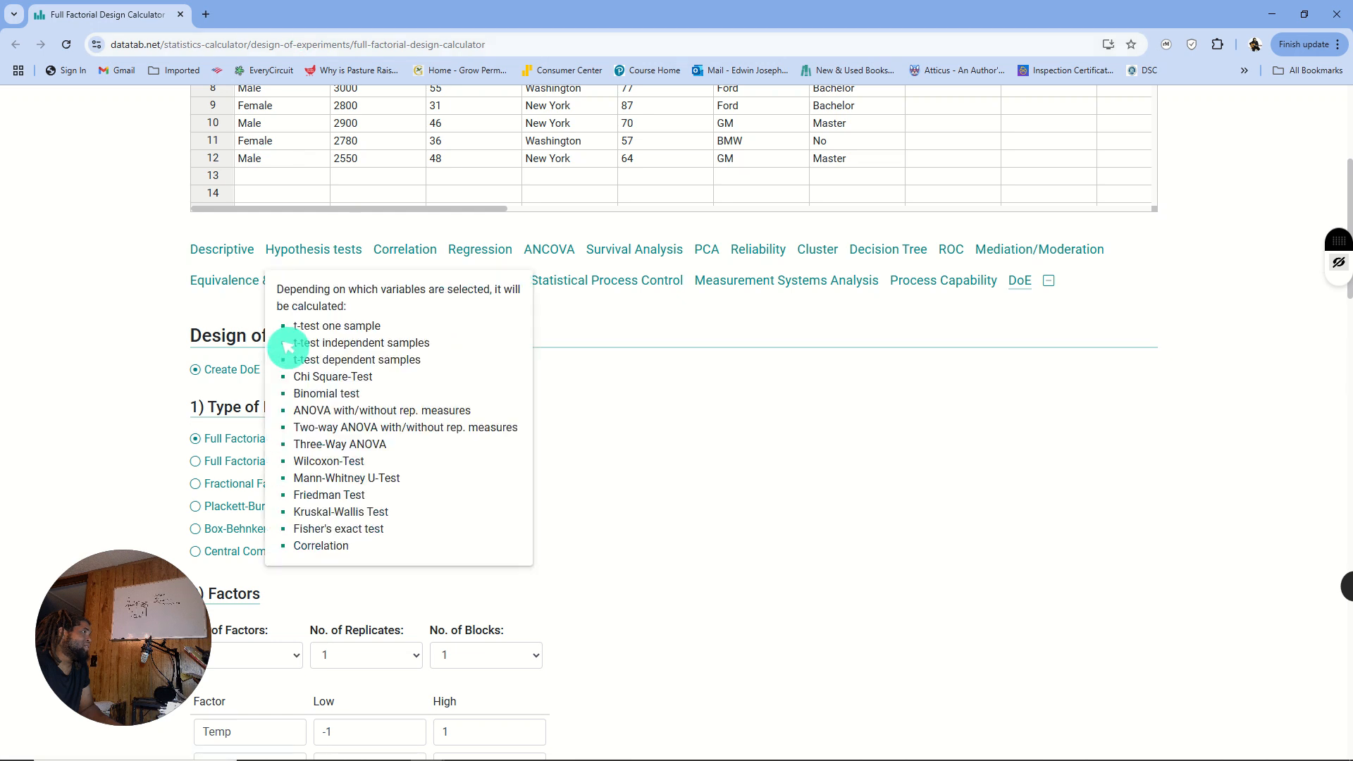
{"action": "scroll", "coordinate": [181, 293], "scroll_direction": "down", "scroll_amount": 1}
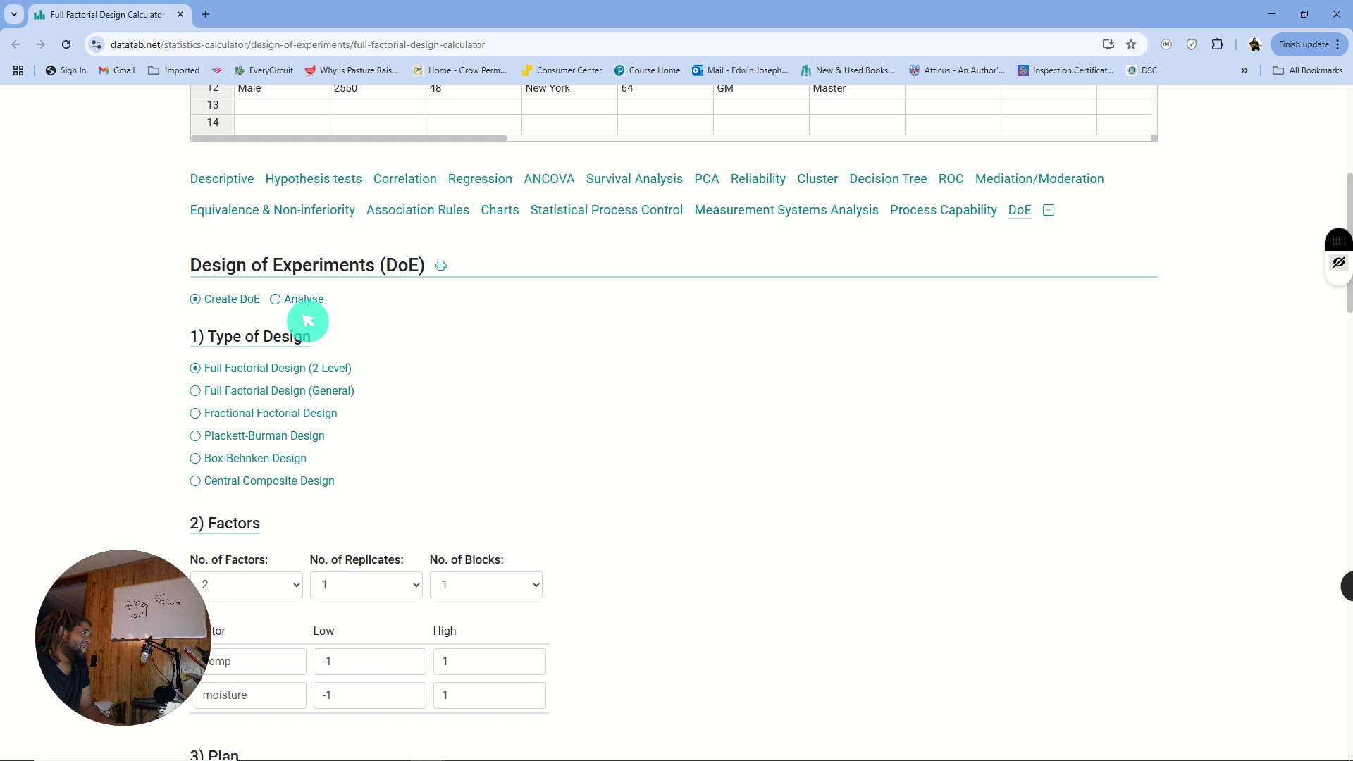
{"action": "scroll", "coordinate": [310, 324], "scroll_direction": "down", "scroll_amount": 1}
{"action": "scroll", "coordinate": [433, 306], "scroll_direction": "down", "scroll_amount": 1}
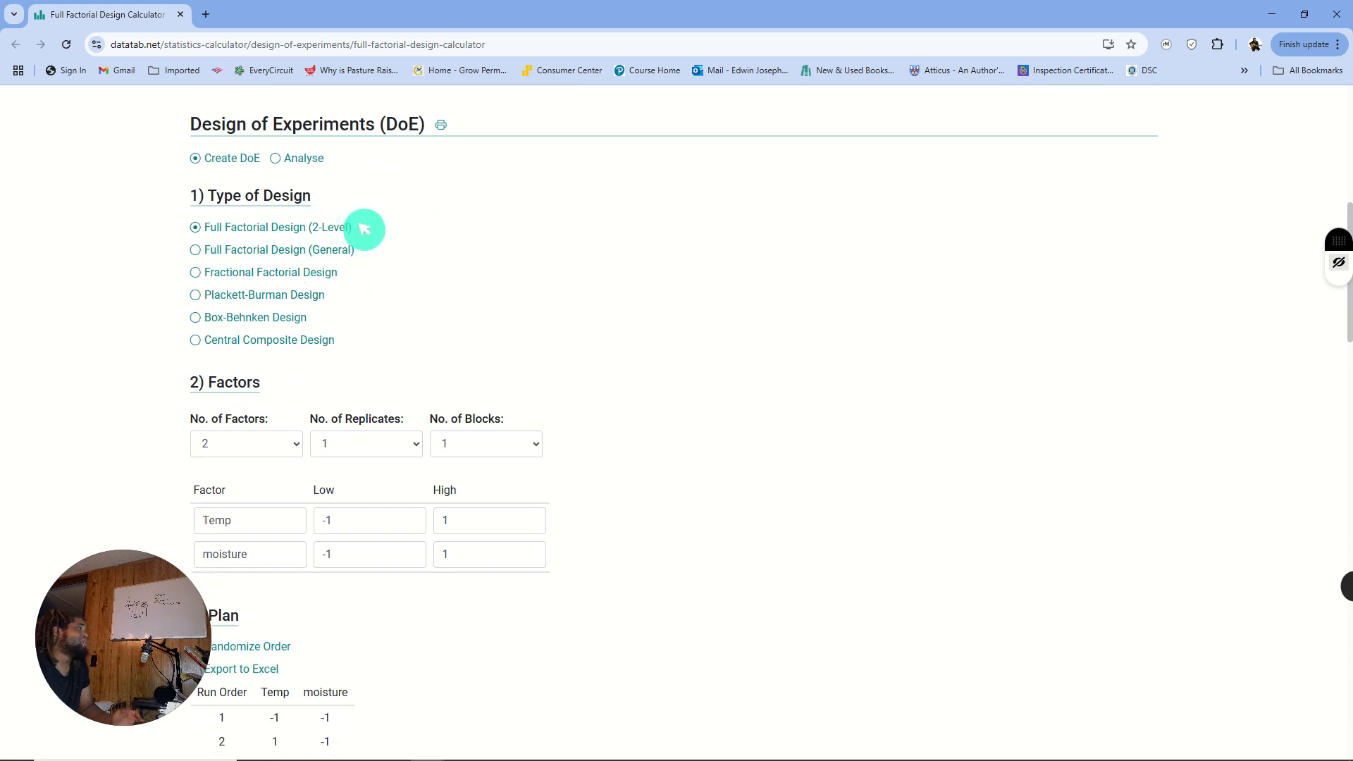
{"action": "scroll", "coordinate": [389, 311], "scroll_direction": "down", "scroll_amount": 1}
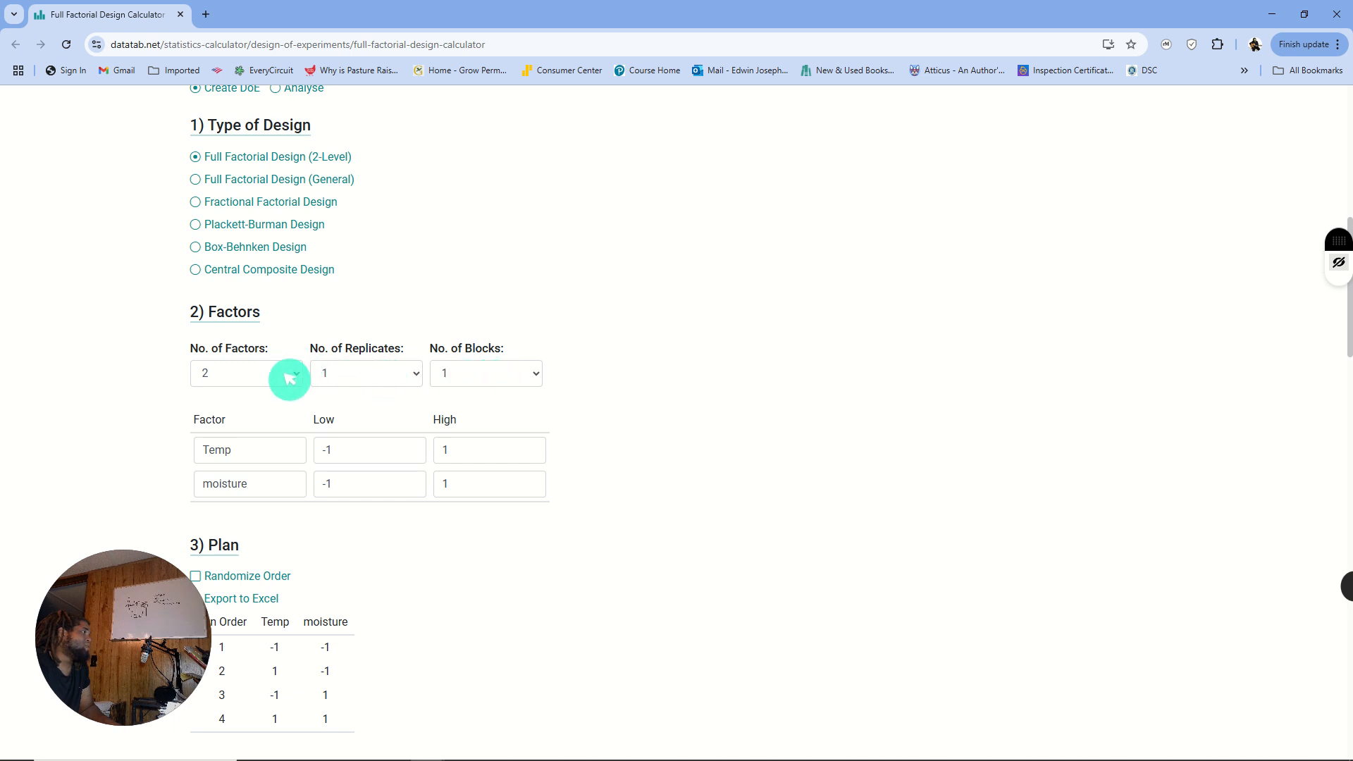
{"action": "scroll", "coordinate": [278, 395], "scroll_direction": "down", "scroll_amount": 1}
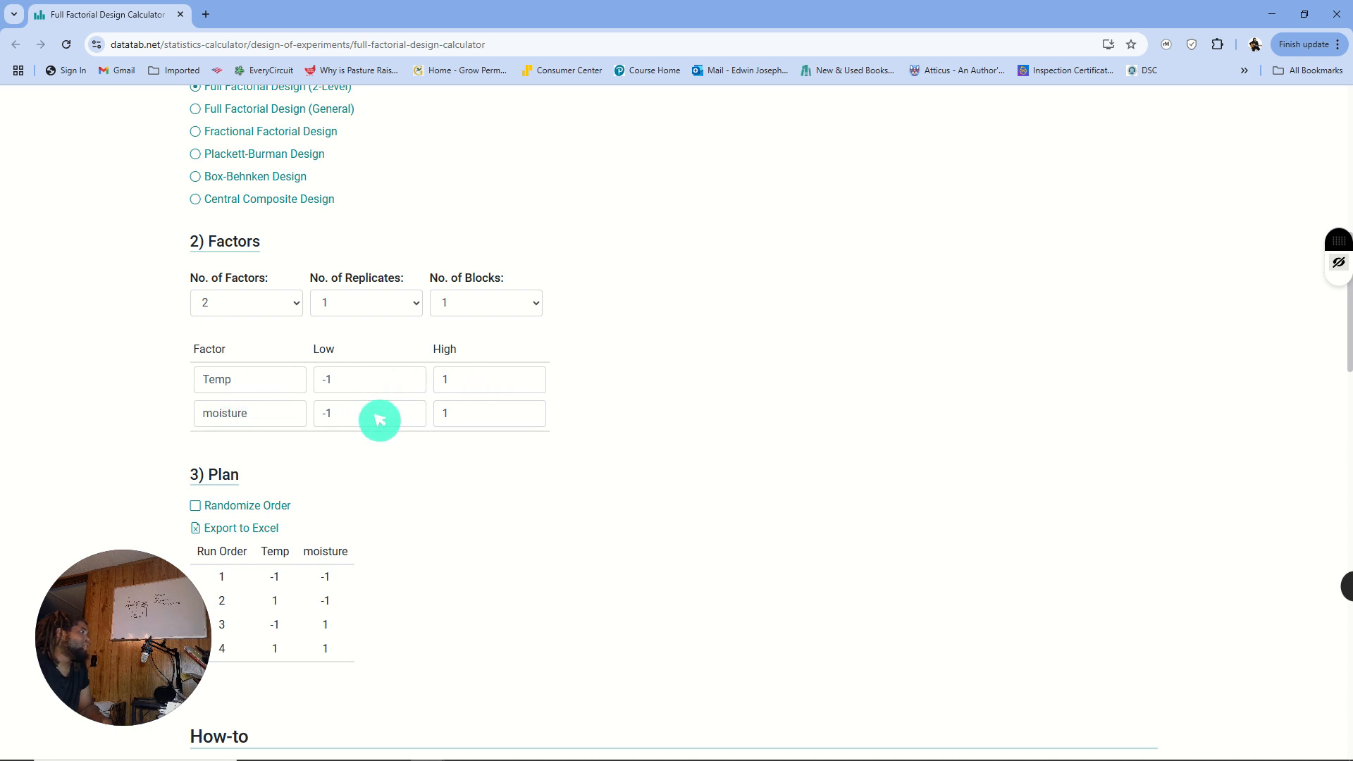
- Highlight the two-factor run plan table to examine its Temp and moisture level combinations, and clear the highlight
{"action": "scroll", "coordinate": [407, 426], "scroll_direction": "down", "scroll_amount": 1}
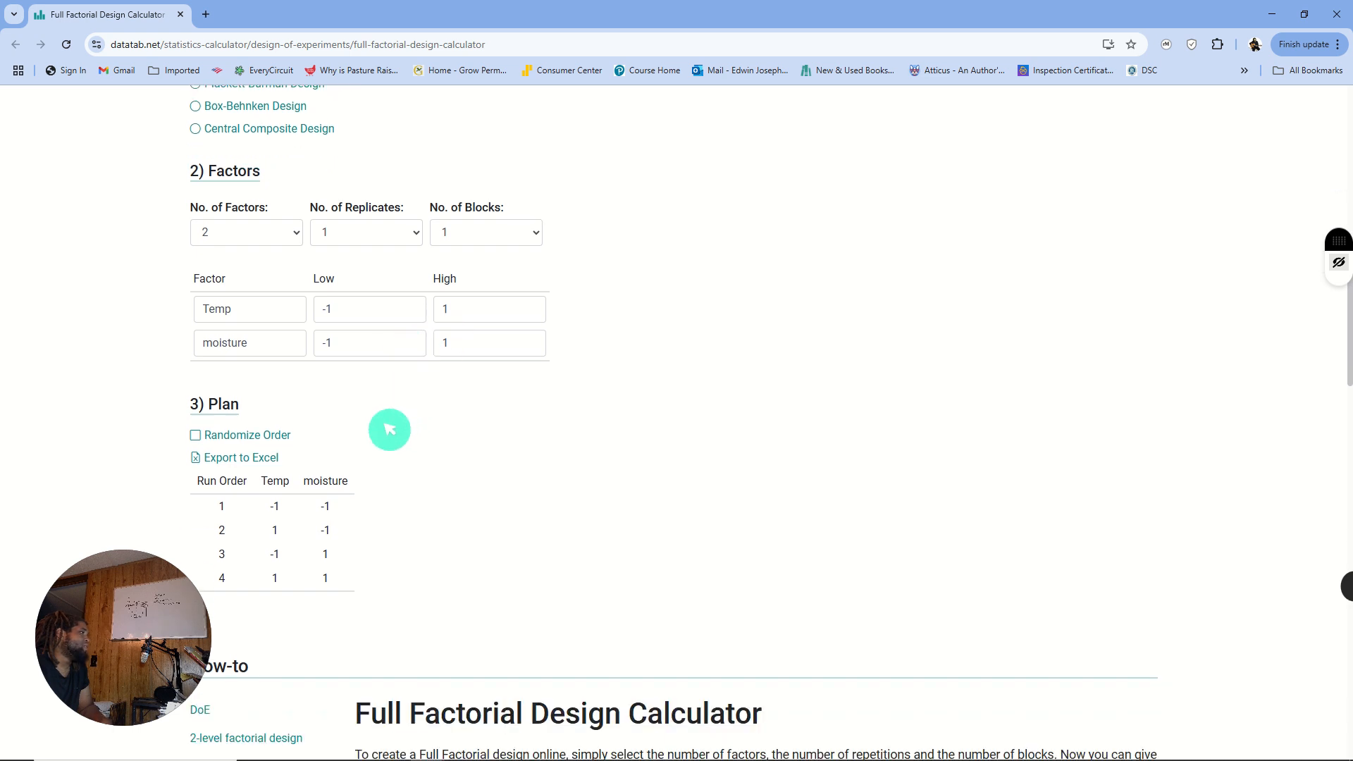
{"action": "scroll", "coordinate": [356, 441], "scroll_direction": "down", "scroll_amount": 1}
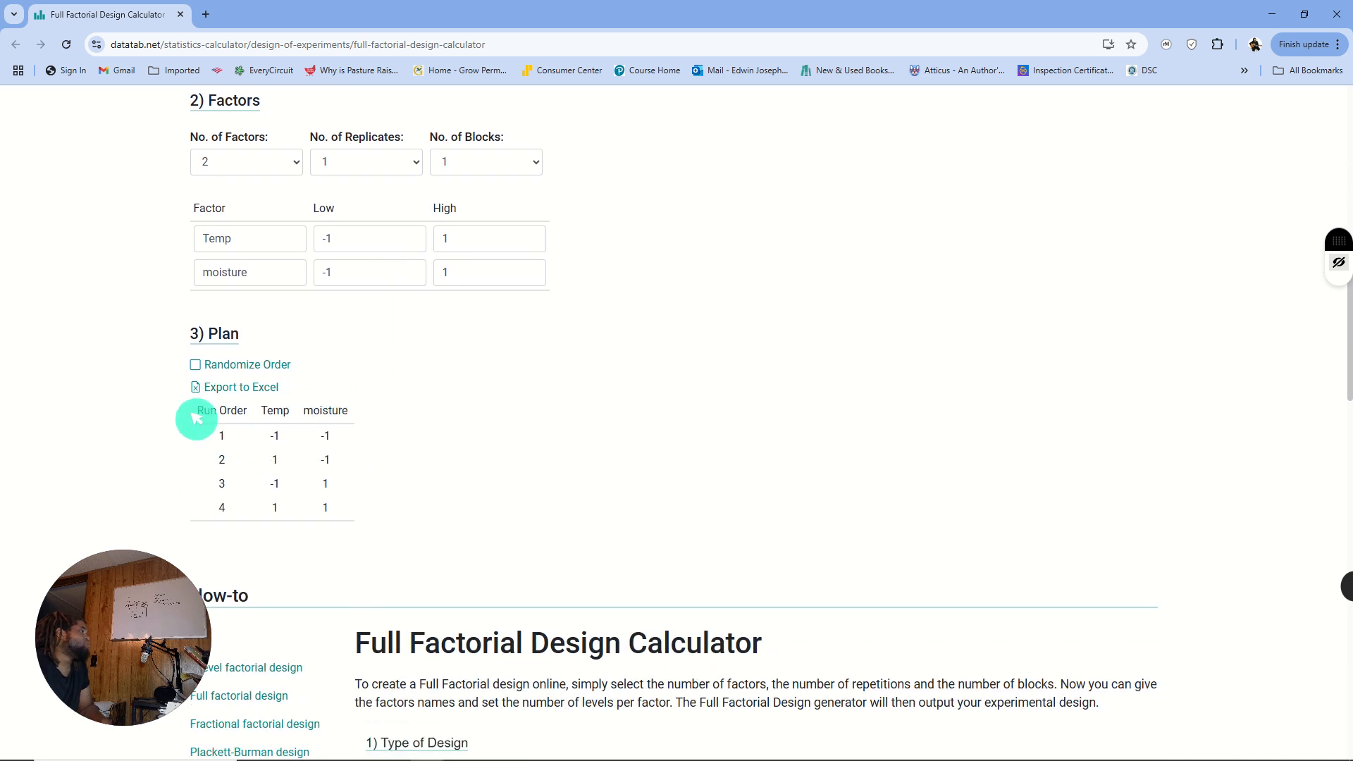
{"action": "left_click_drag", "start_coordinate": [189, 410], "coordinate": [368, 453]}
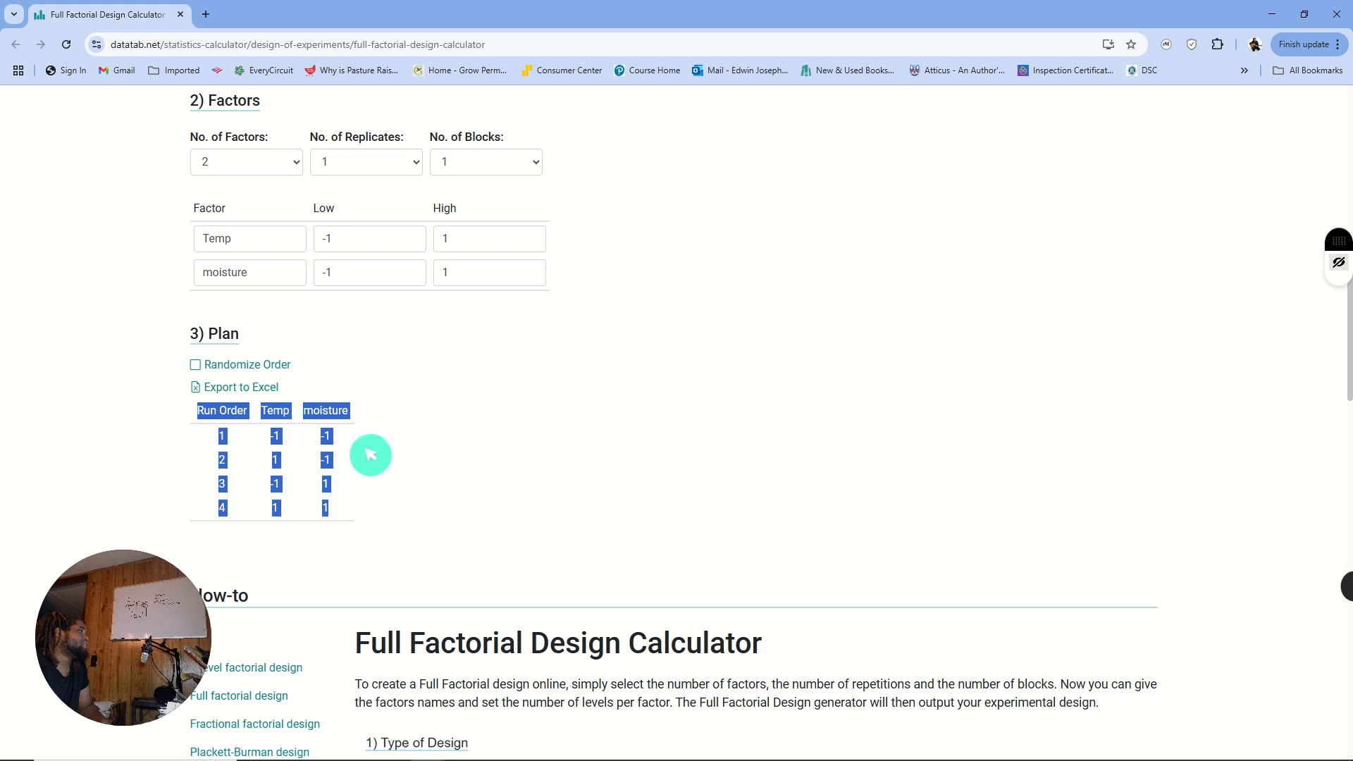
{"action": "left_click", "coordinate": [374, 488]}
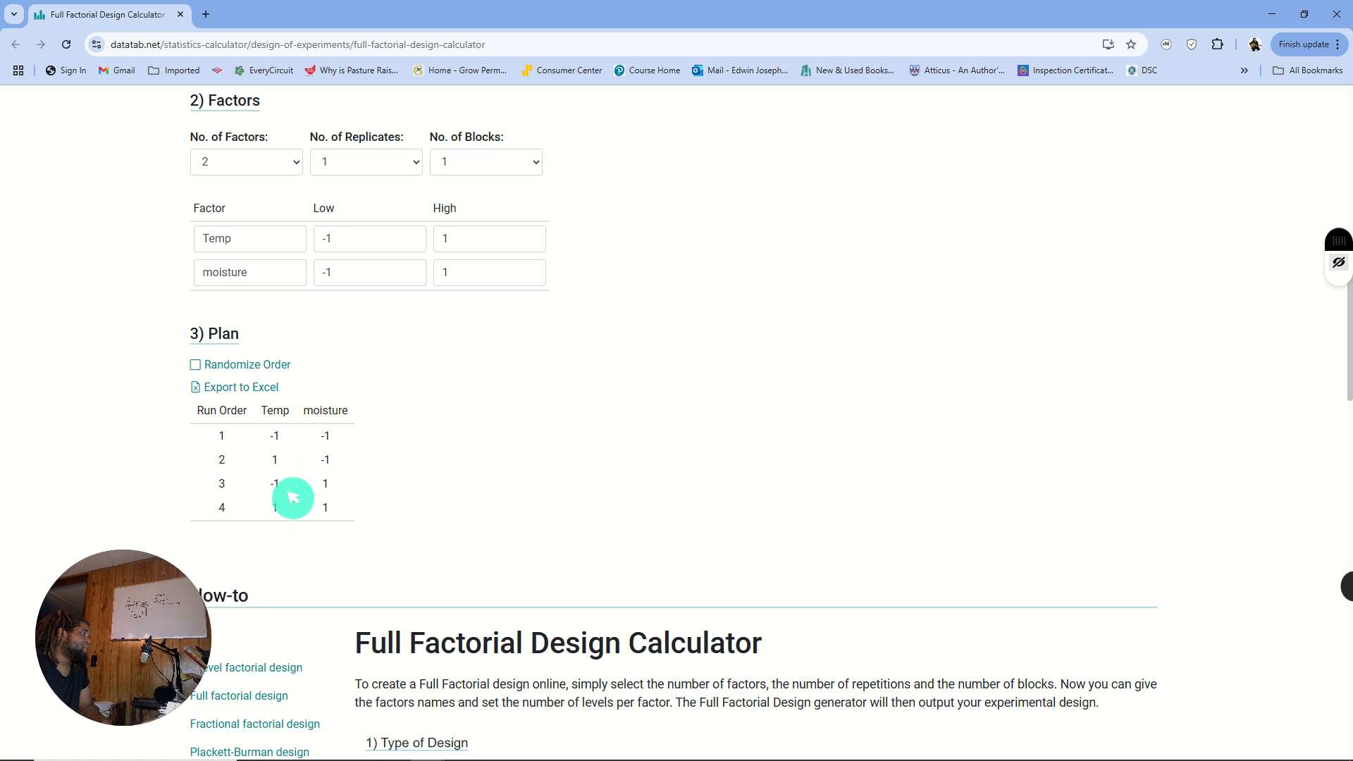
- Set the number of factors to 3 and name the third factor pressure
{"action": "scroll", "coordinate": [271, 496], "scroll_direction": "up", "scroll_amount": 1}
{"action": "scroll", "coordinate": [270, 496], "scroll_direction": "up", "scroll_amount": 2}
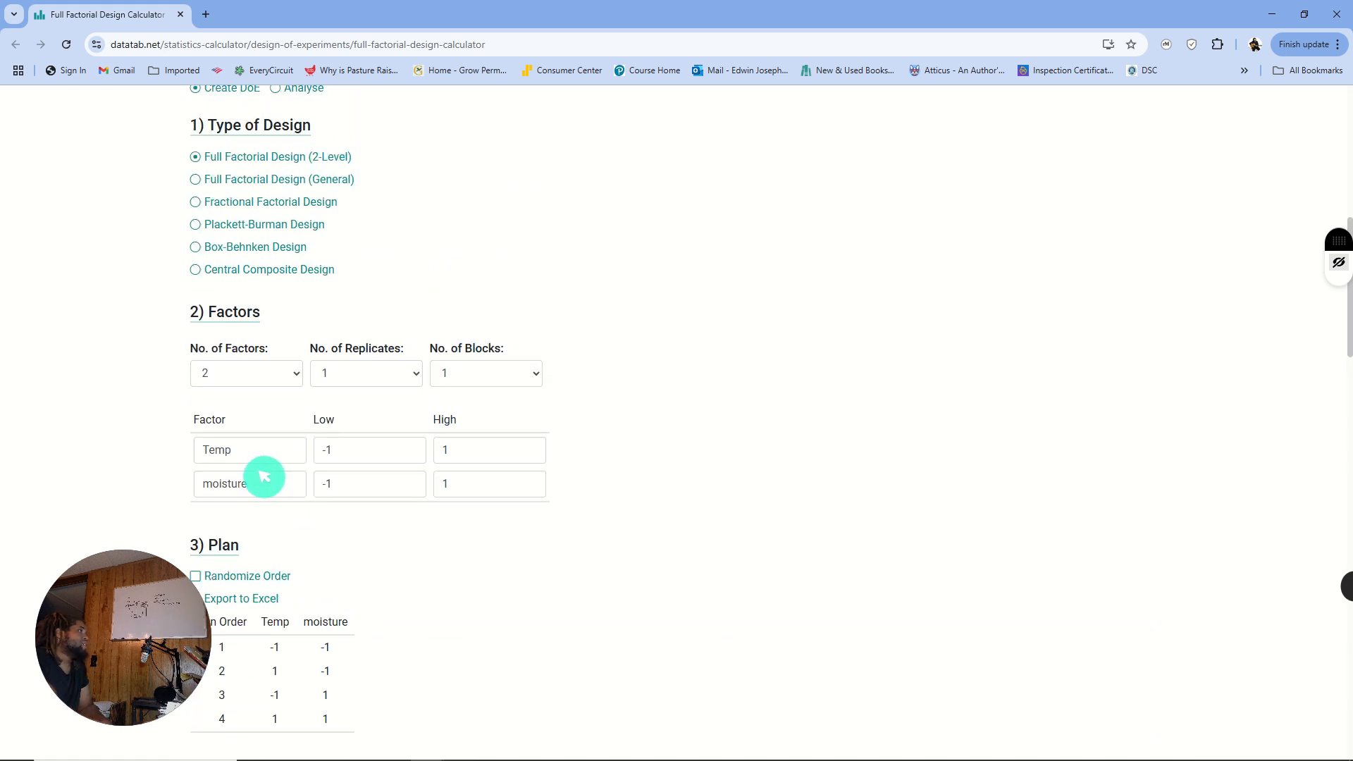
{"action": "left_click", "coordinate": [286, 382]}
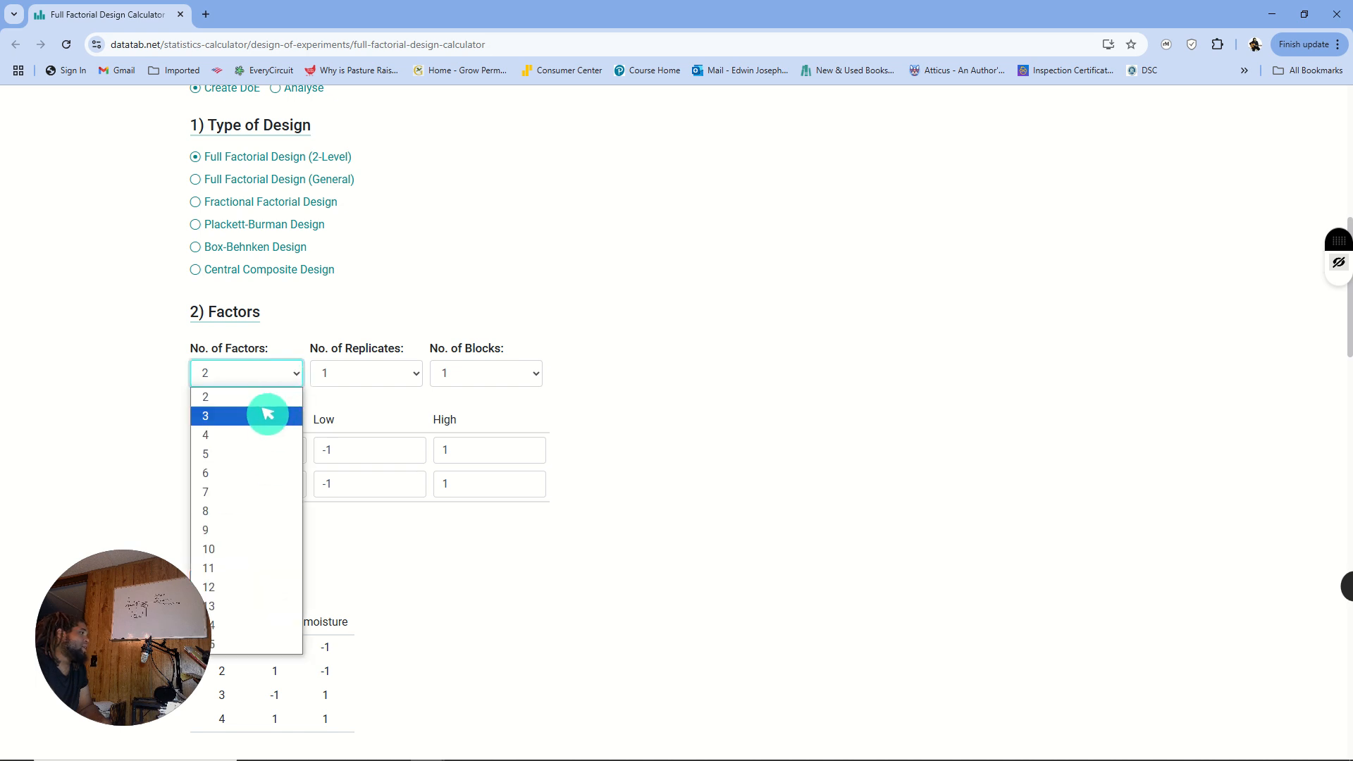
{"action": "left_click", "coordinate": [265, 411]}
{"action": "left_click_drag", "start_coordinate": [261, 513], "coordinate": [138, 512]}
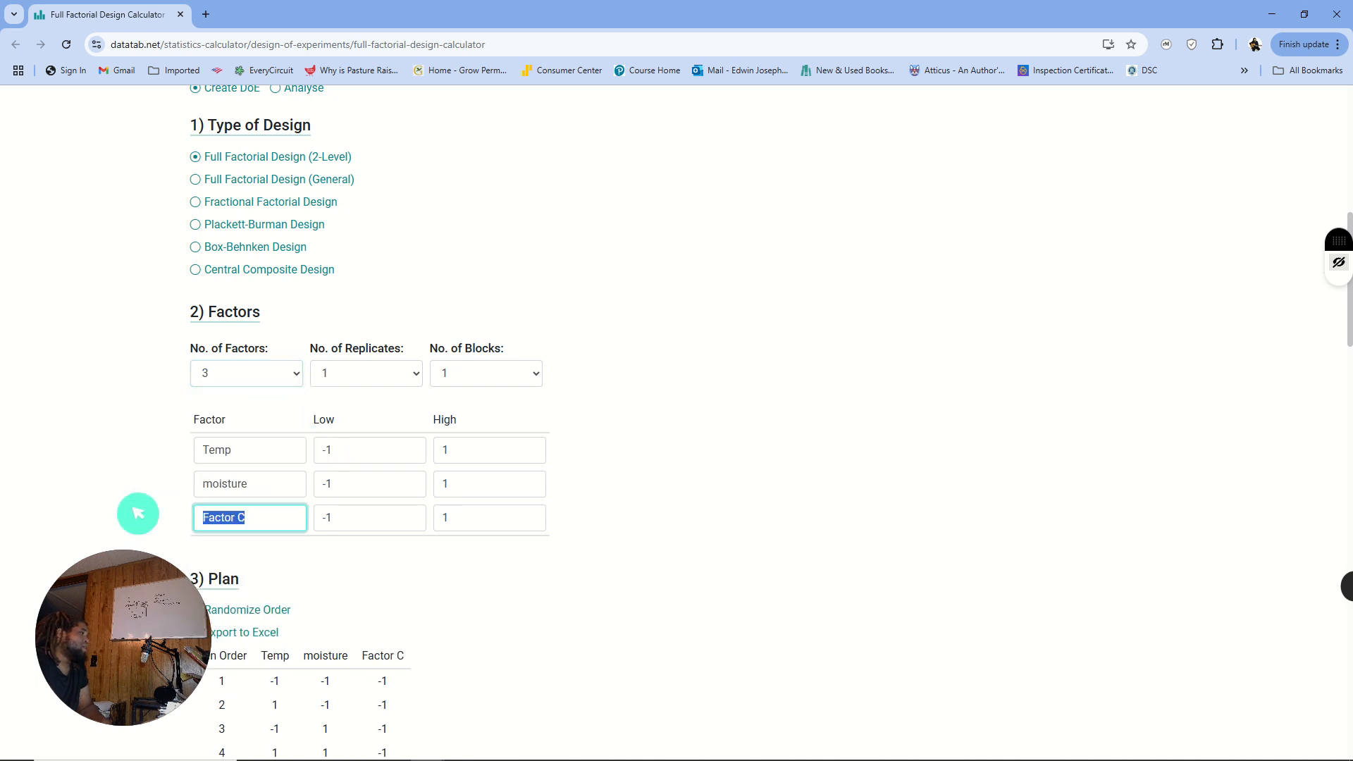
{"action": "type", "text": "pr"}
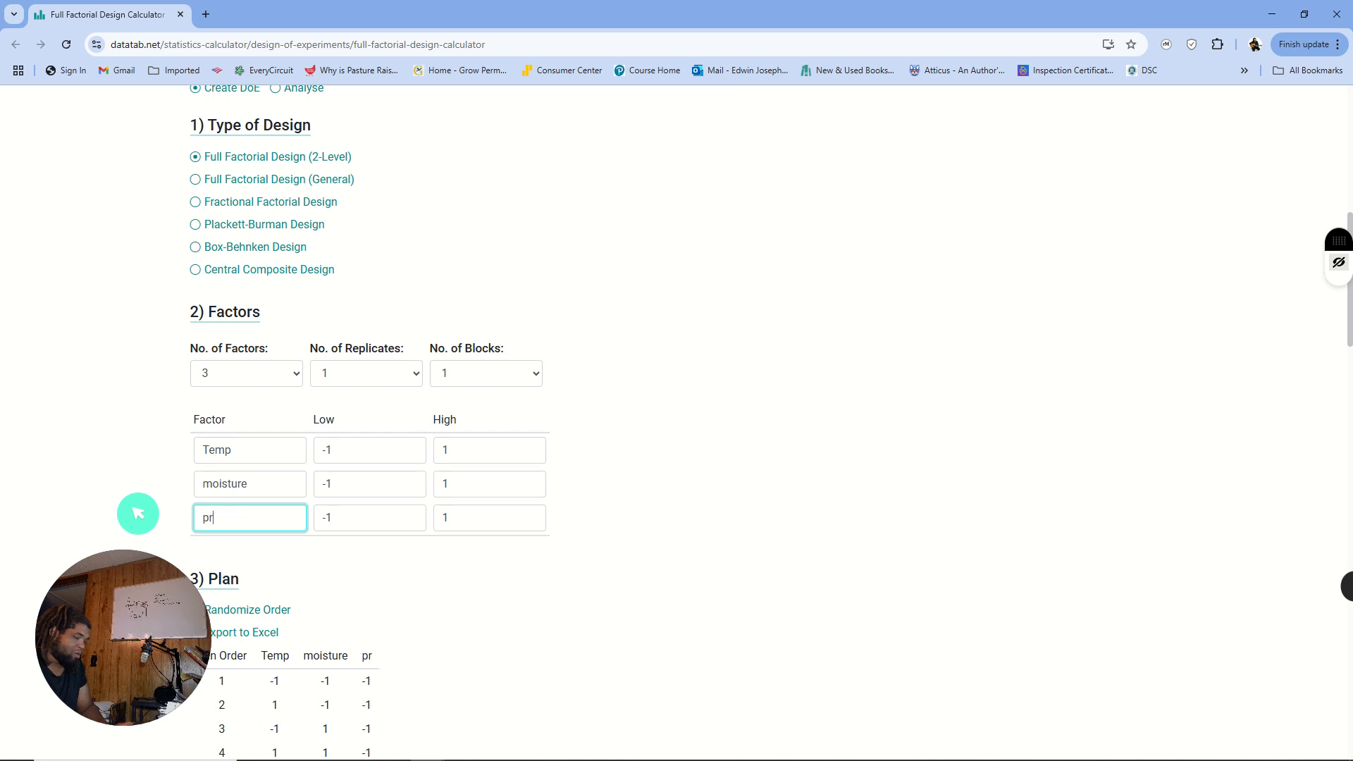
{"action": "type", "text": "essure"}
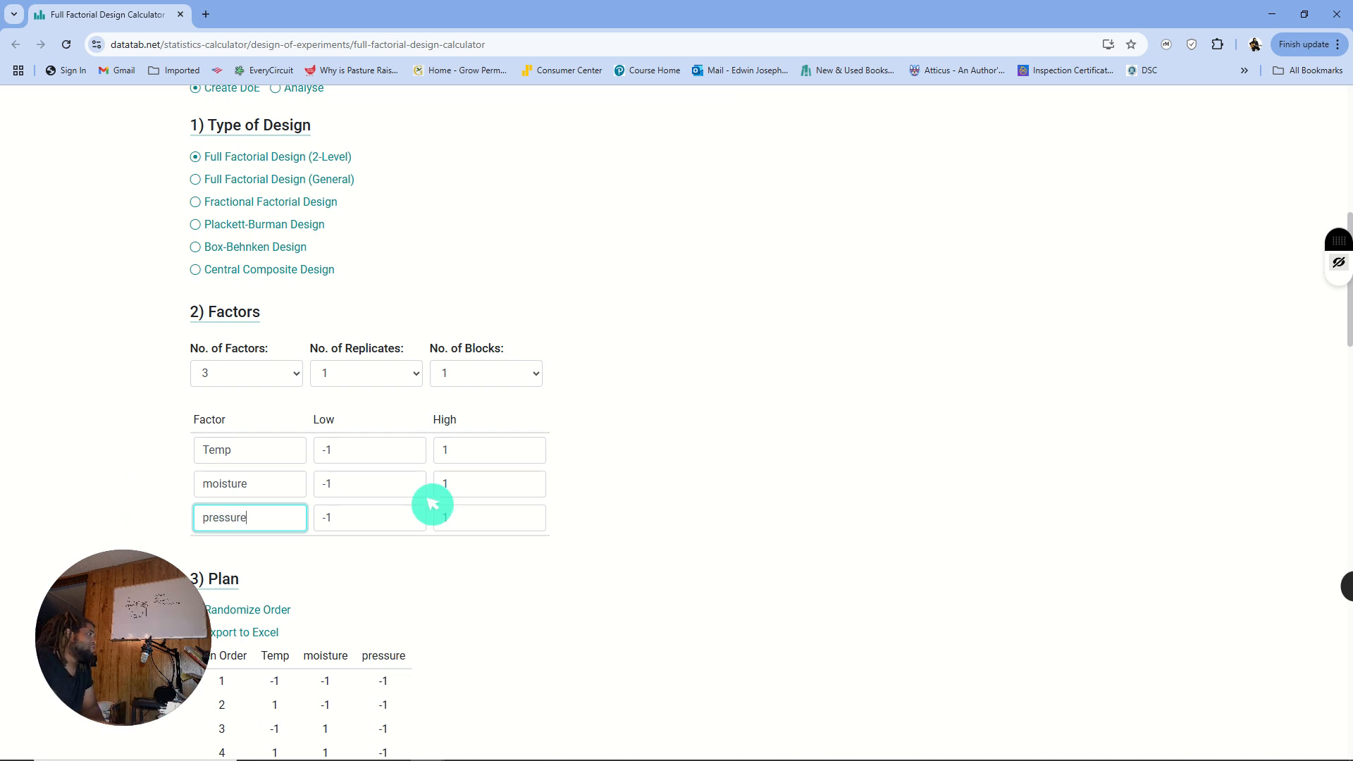
- Examine the run plan for Temp, moisture and pressure, along with the calculator's sample data table and factor settings
{"action": "scroll", "coordinate": [546, 540], "scroll_direction": "down", "scroll_amount": 1}
{"action": "scroll", "coordinate": [546, 540], "scroll_direction": "down", "scroll_amount": 3}
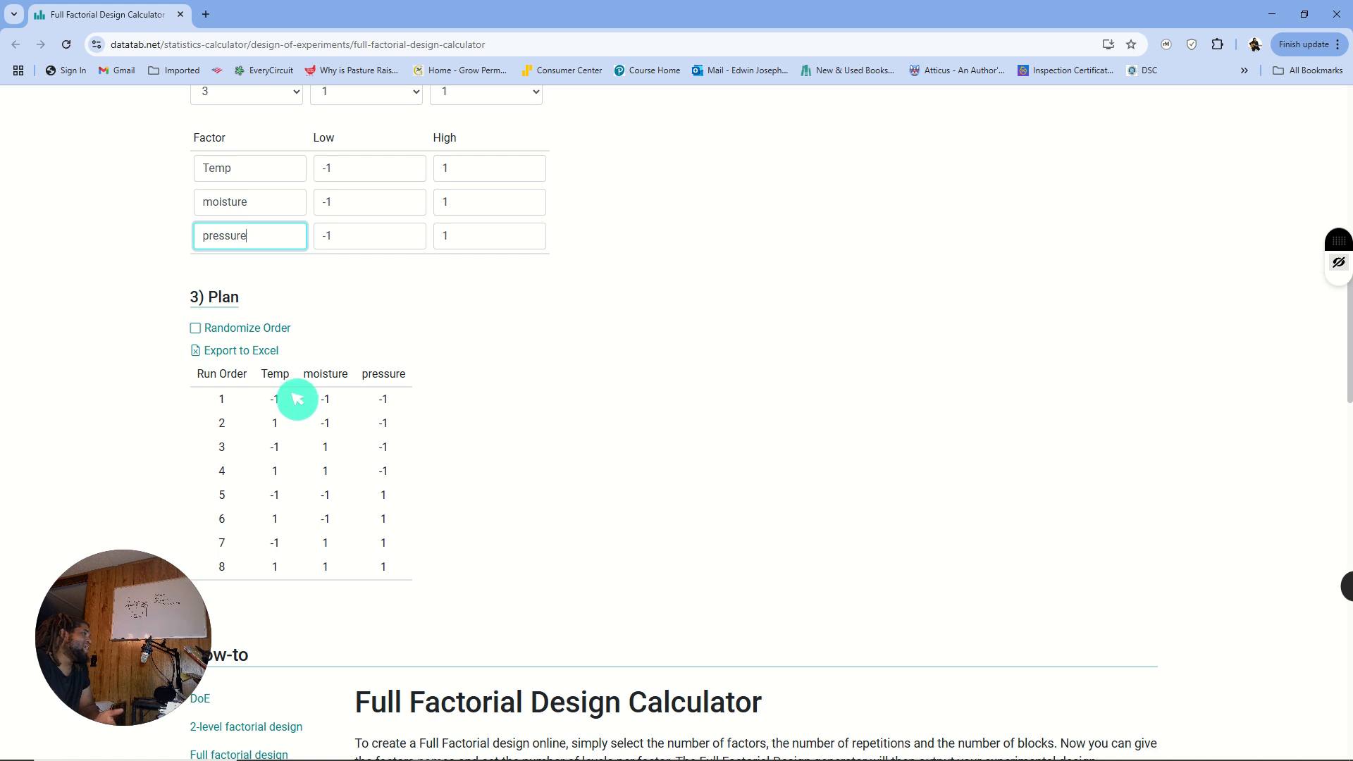
{"action": "scroll", "coordinate": [297, 399], "scroll_direction": "up", "scroll_amount": 1}
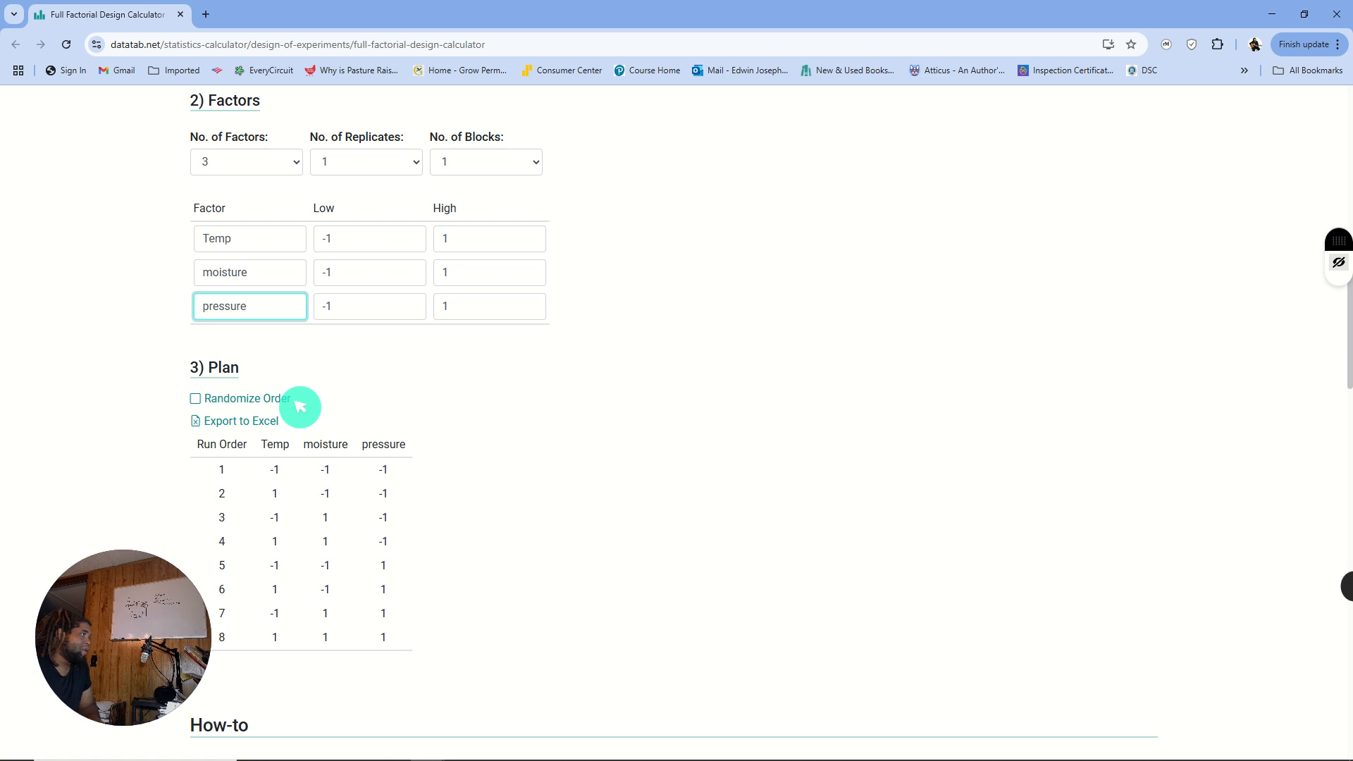
{"action": "scroll", "coordinate": [345, 378], "scroll_direction": "up", "scroll_amount": 12}
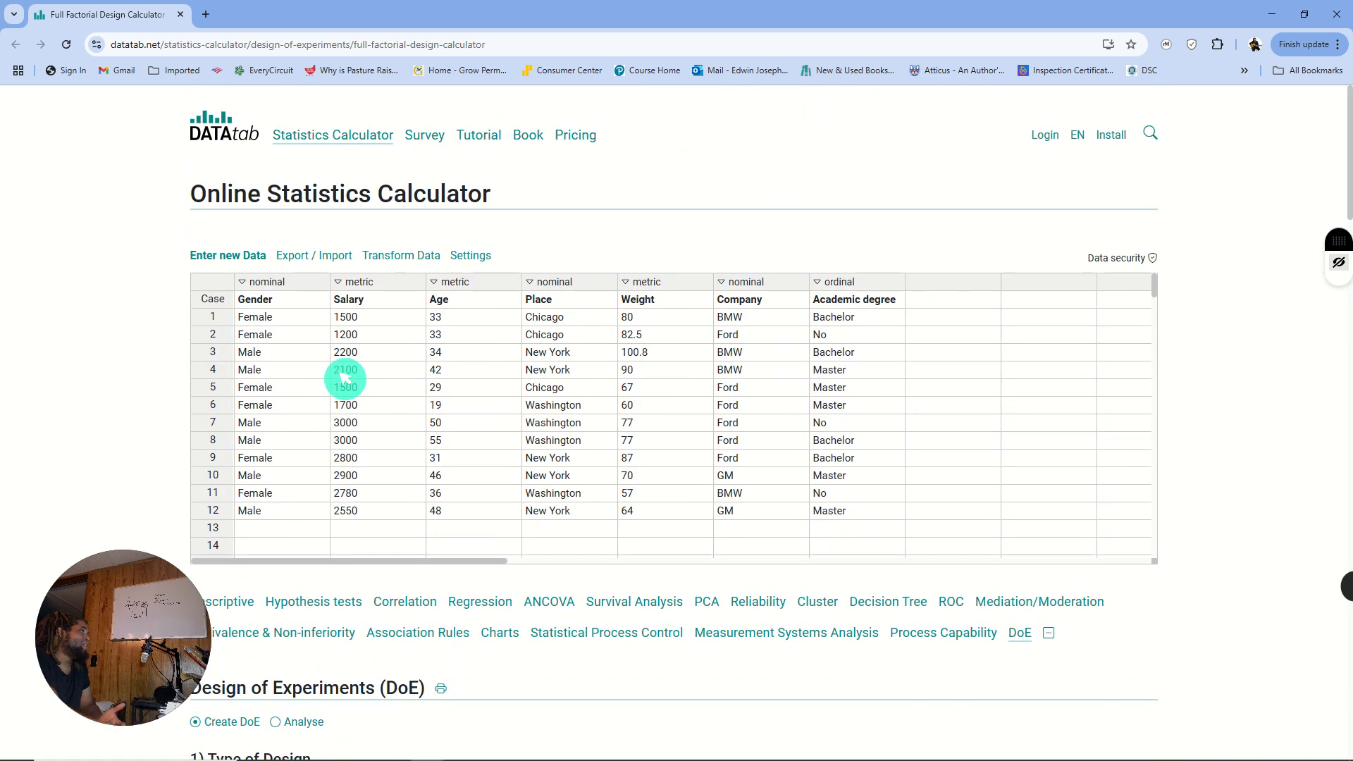
{"action": "scroll", "coordinate": [383, 320], "scroll_direction": "down", "scroll_amount": 3}
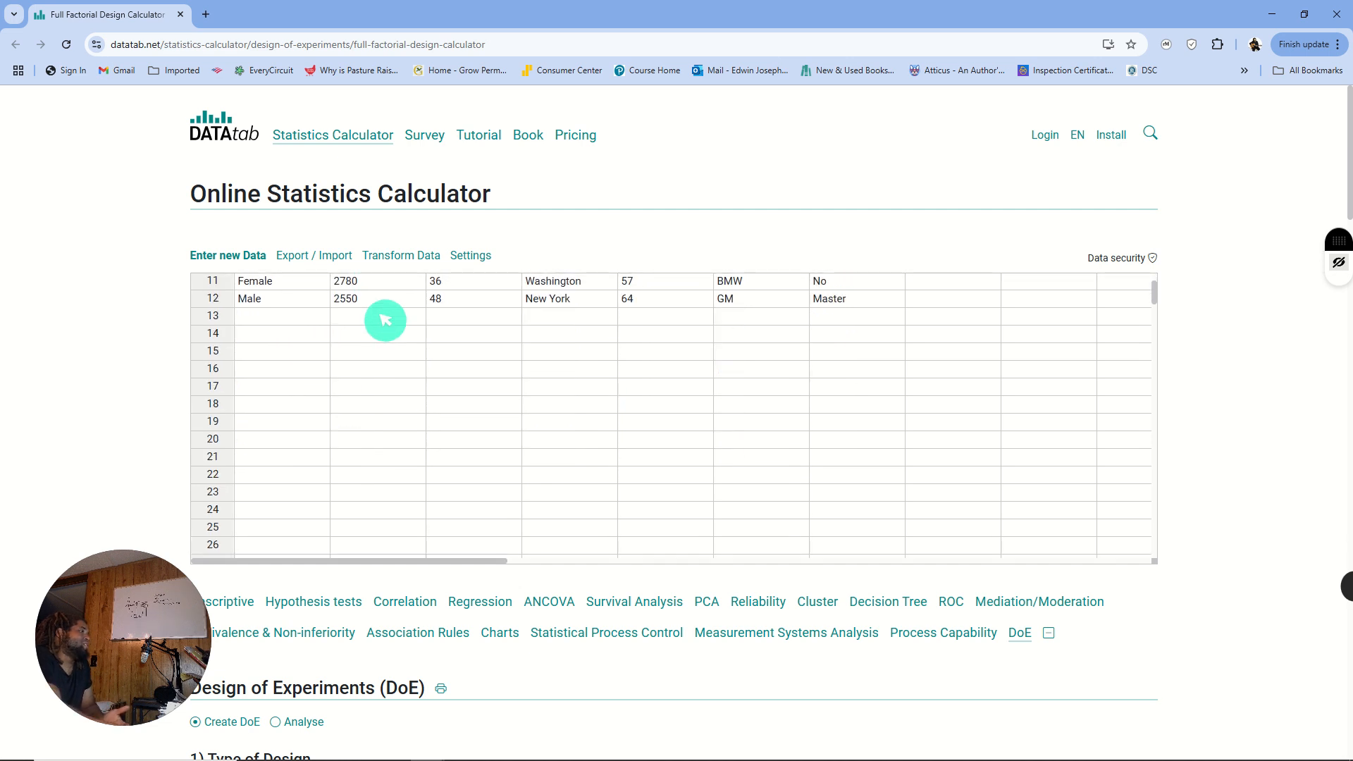
{"action": "scroll", "coordinate": [393, 356], "scroll_direction": "up", "scroll_amount": 3}
{"action": "scroll", "coordinate": [280, 472], "scroll_direction": "down", "scroll_amount": 4}
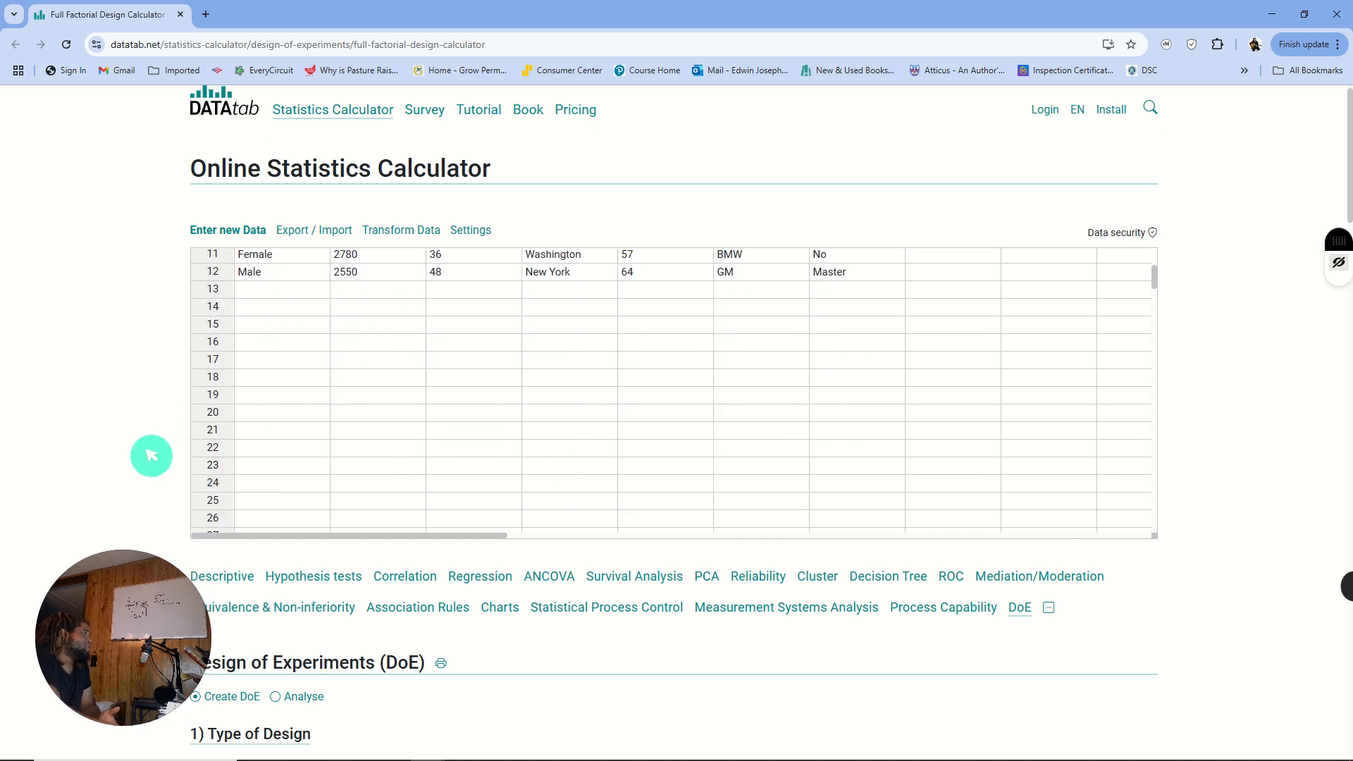
{"action": "scroll", "coordinate": [157, 469], "scroll_direction": "down", "scroll_amount": 6}
{"action": "scroll", "coordinate": [152, 456], "scroll_direction": "down", "scroll_amount": 3}
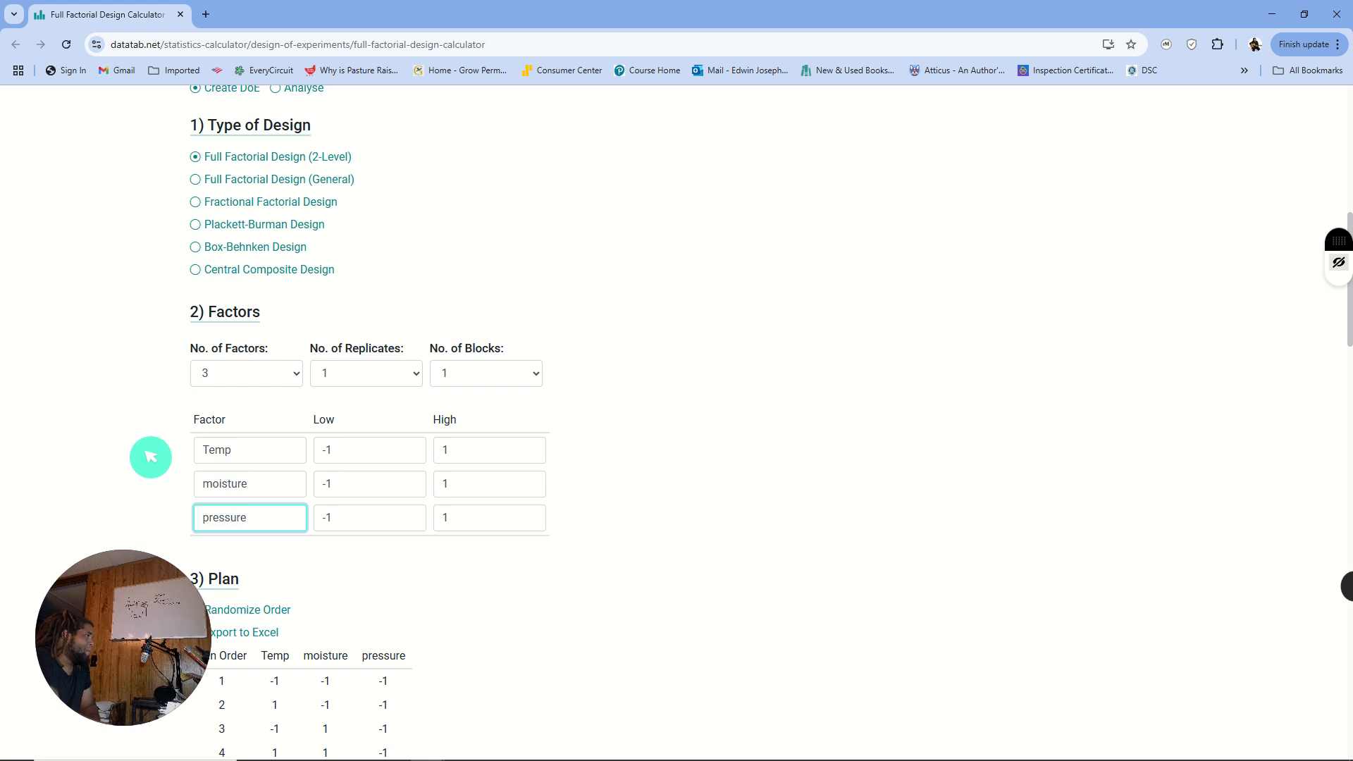
{"action": "scroll", "coordinate": [150, 457], "scroll_direction": "down", "scroll_amount": 4}
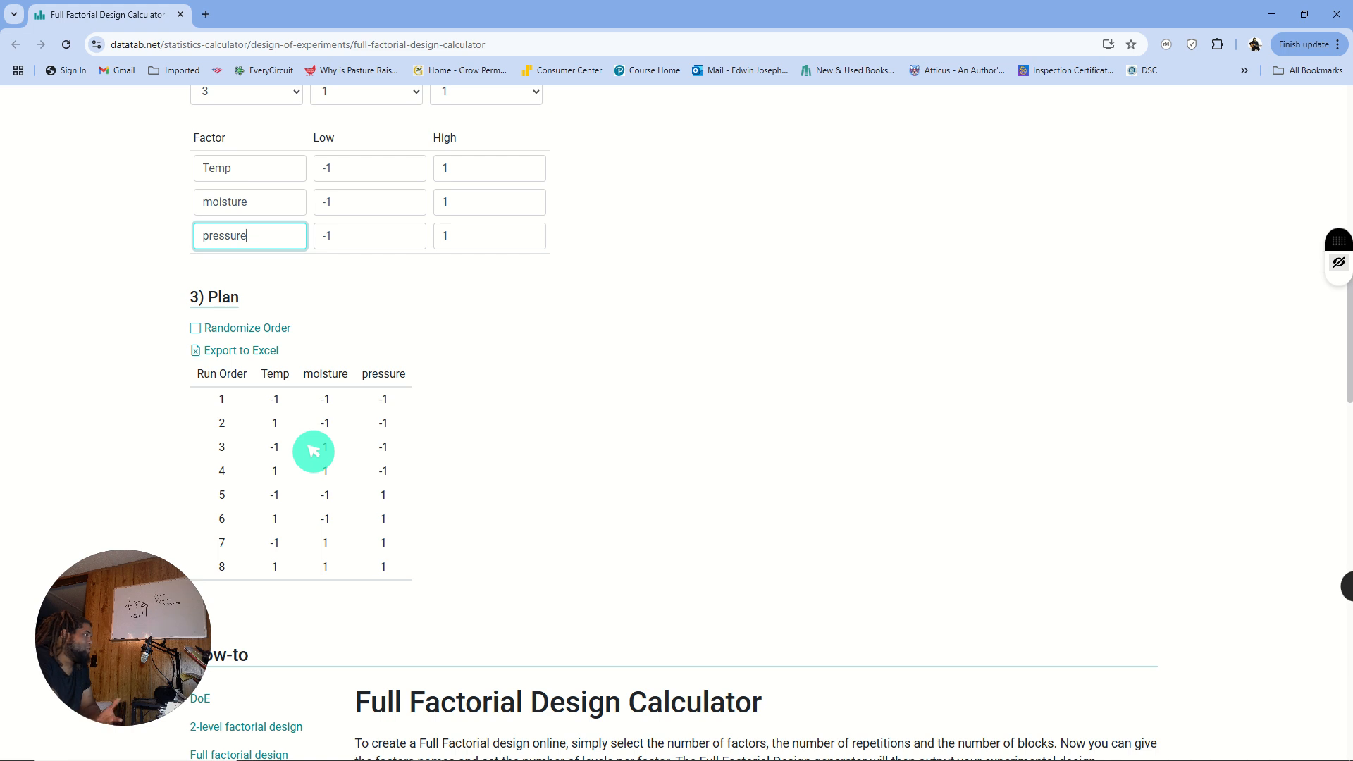
{"action": "scroll", "coordinate": [314, 451], "scroll_direction": "down", "scroll_amount": 2}
{"action": "scroll", "coordinate": [313, 451], "scroll_direction": "up", "scroll_amount": 3}
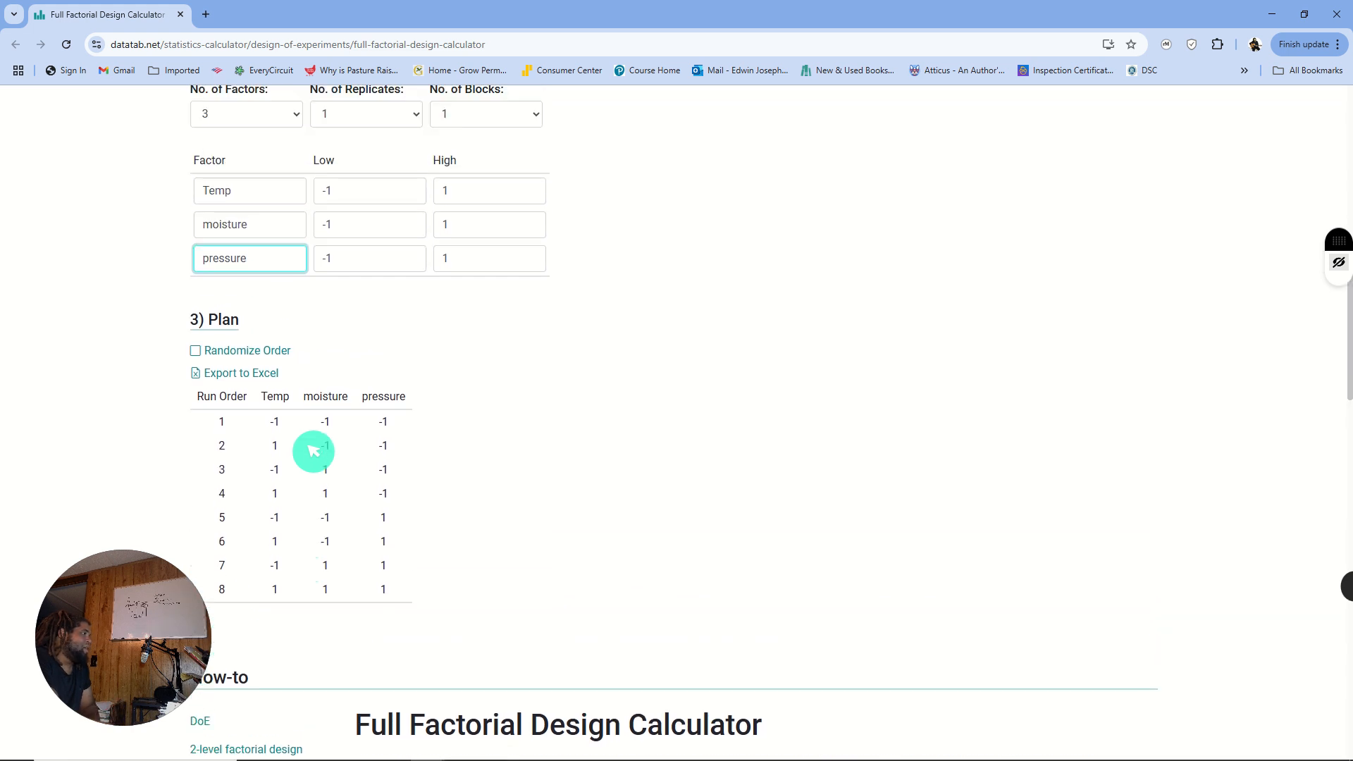
{"action": "scroll", "coordinate": [313, 451], "scroll_direction": "down", "scroll_amount": 2}
{"action": "scroll", "coordinate": [311, 452], "scroll_direction": "up", "scroll_amount": 1}
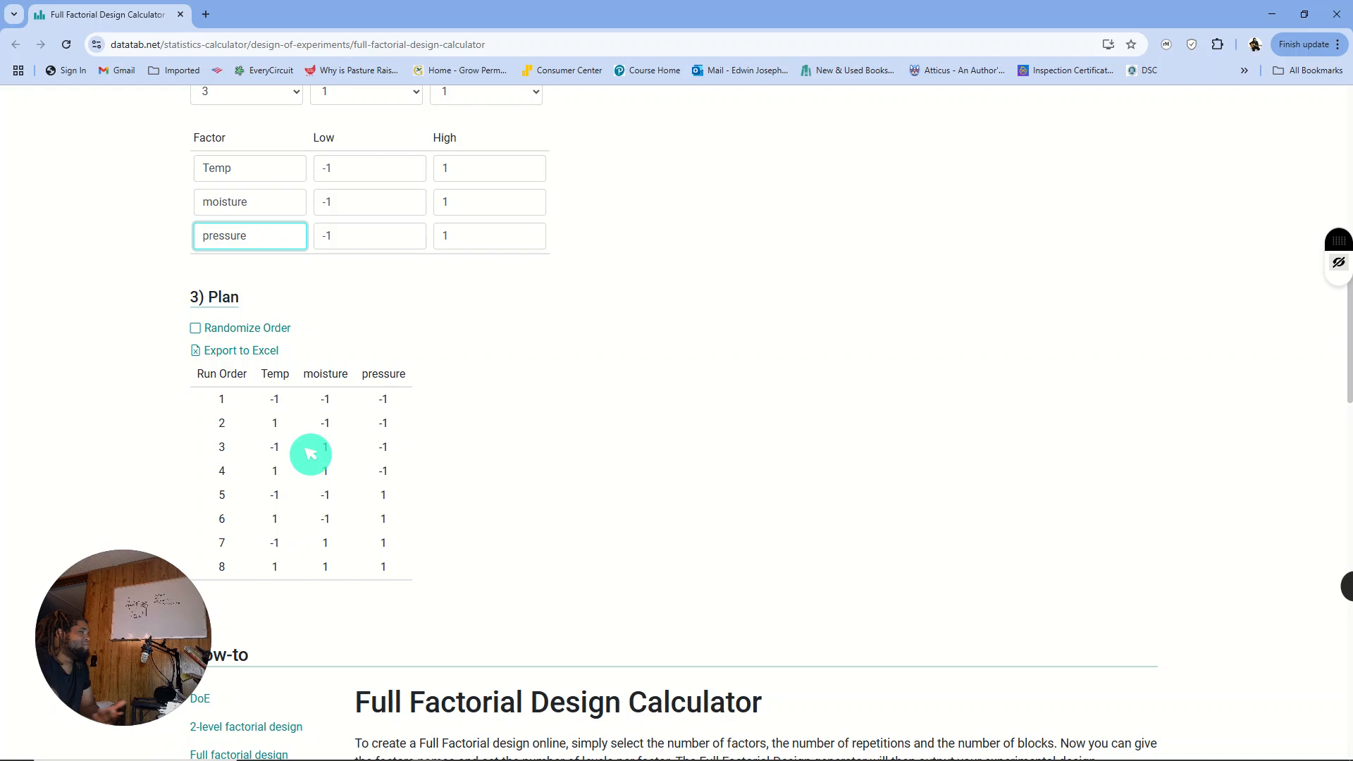
{"action": "scroll", "coordinate": [311, 453], "scroll_direction": "up", "scroll_amount": 1}
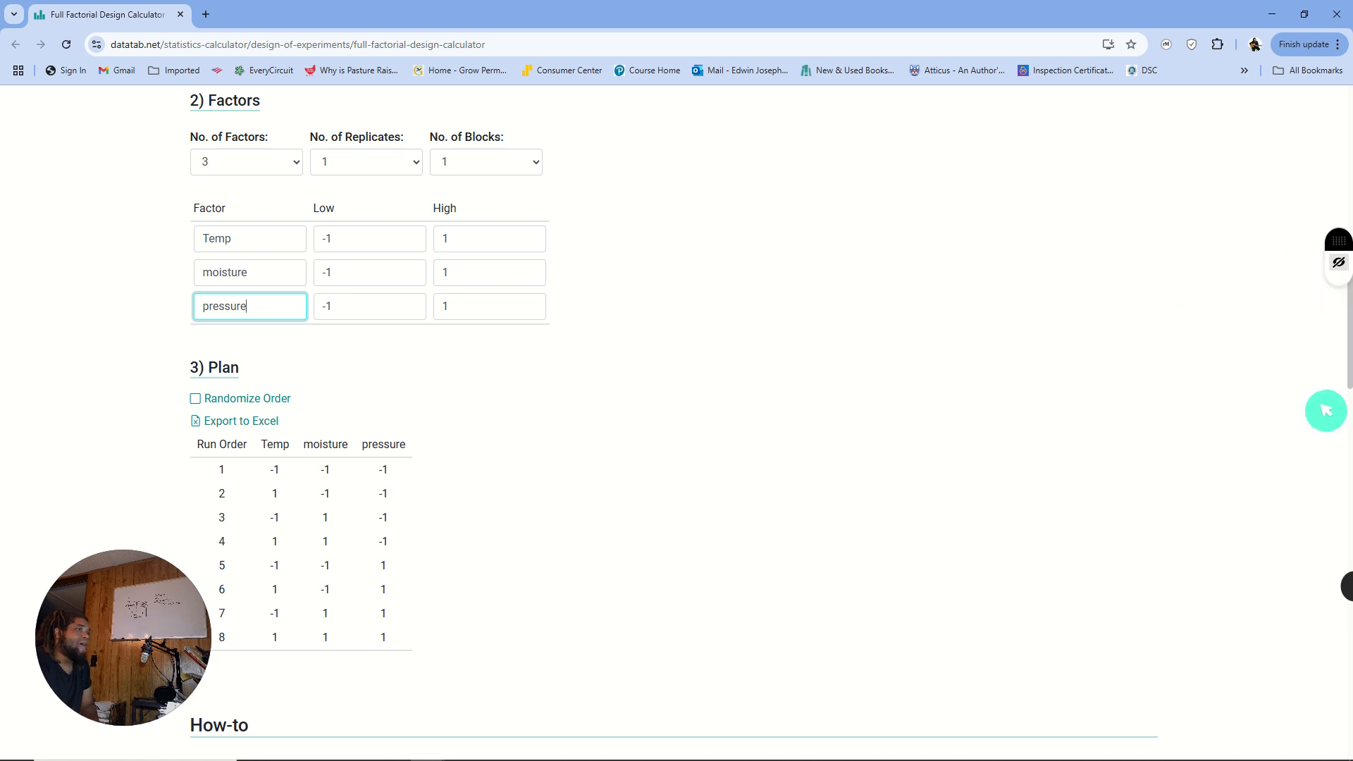
- Show the saved whiteboards, try to add a new one, and reopen Whiteboard 26 for editing
{"action": "left_click", "coordinate": [1337, 265]}
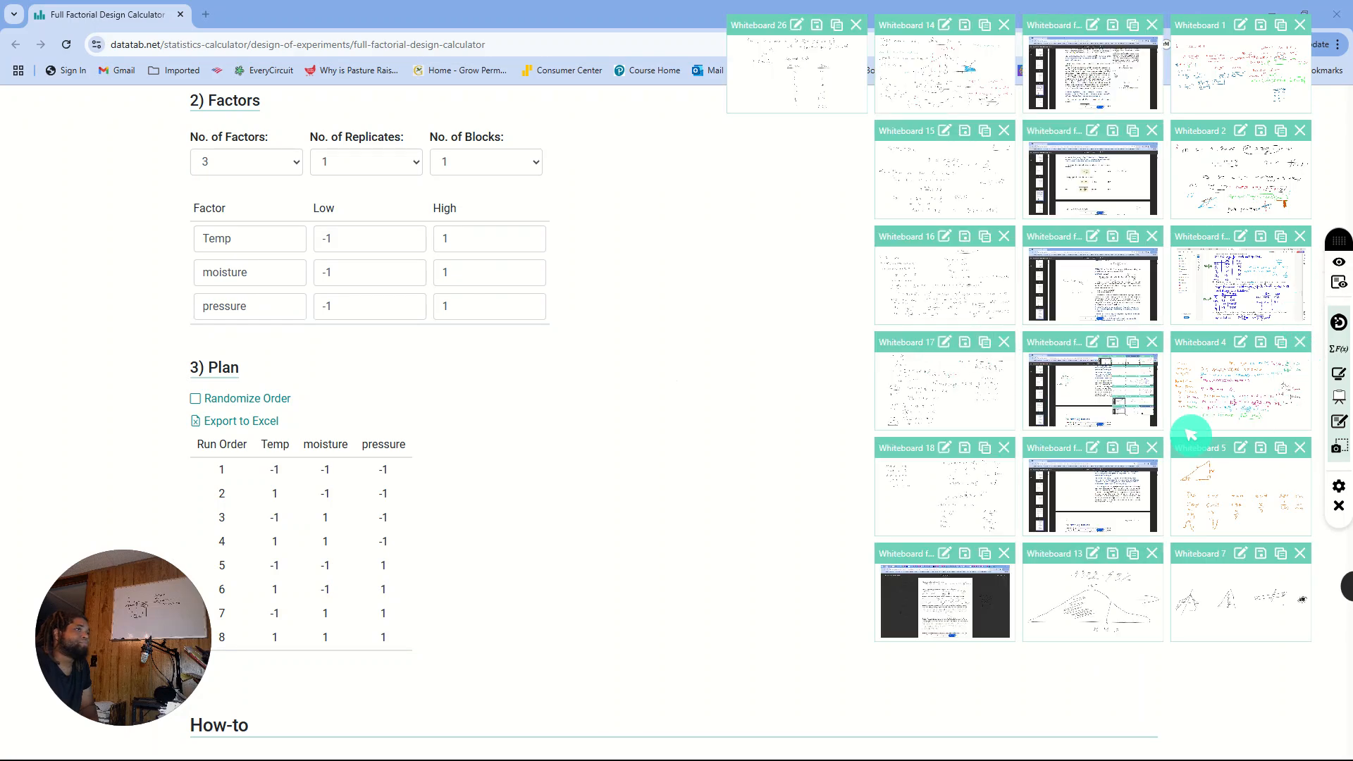
{"action": "left_click", "coordinate": [1338, 389]}
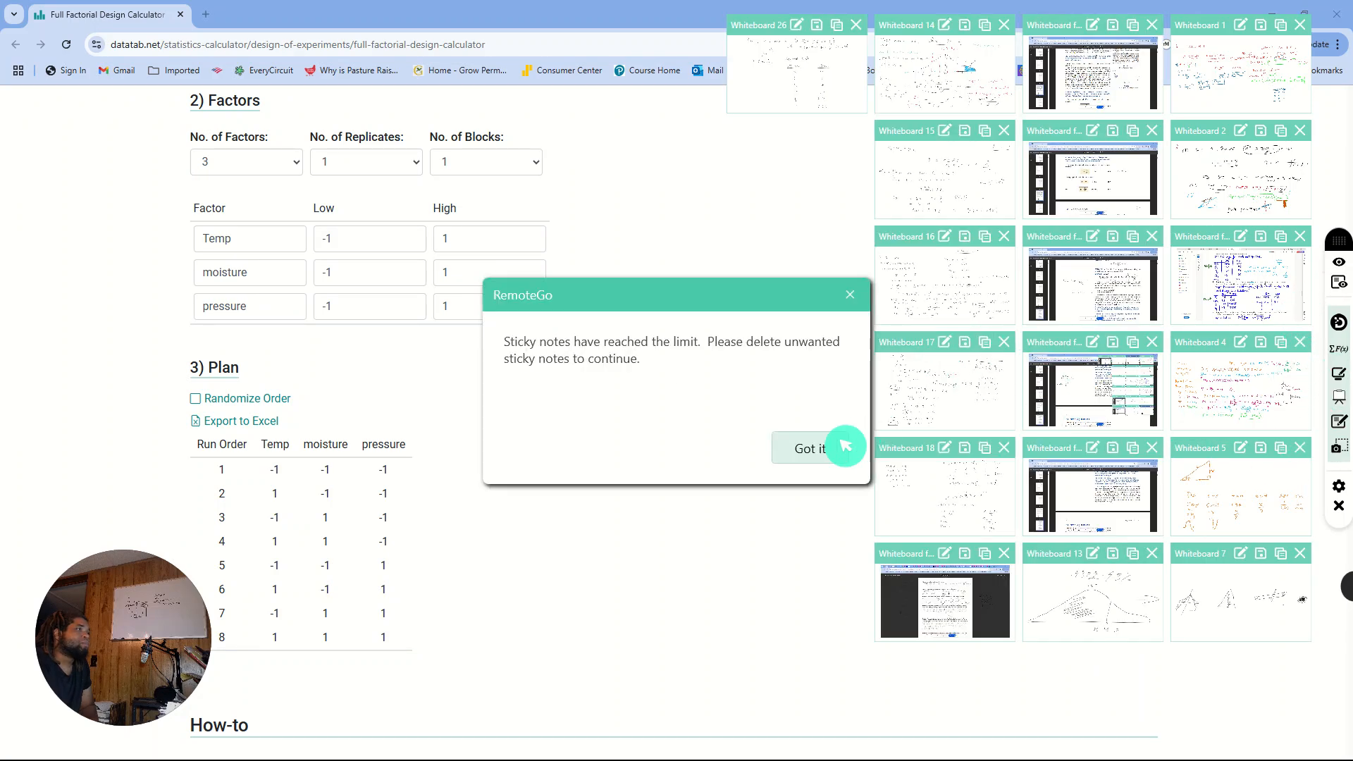
{"action": "left_click", "coordinate": [812, 451]}
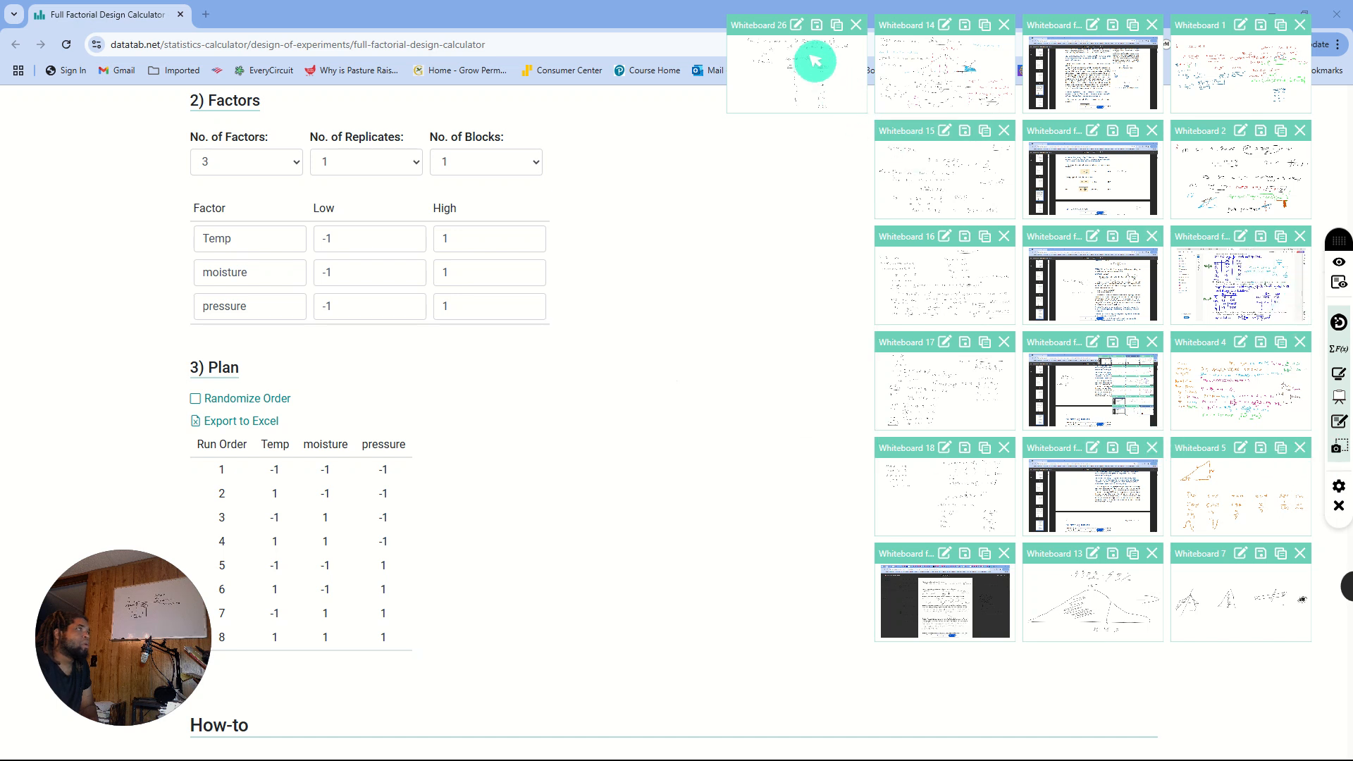
{"action": "mouse_move", "coordinate": [816, 62]}
{"action": "left_click", "coordinate": [796, 25]}
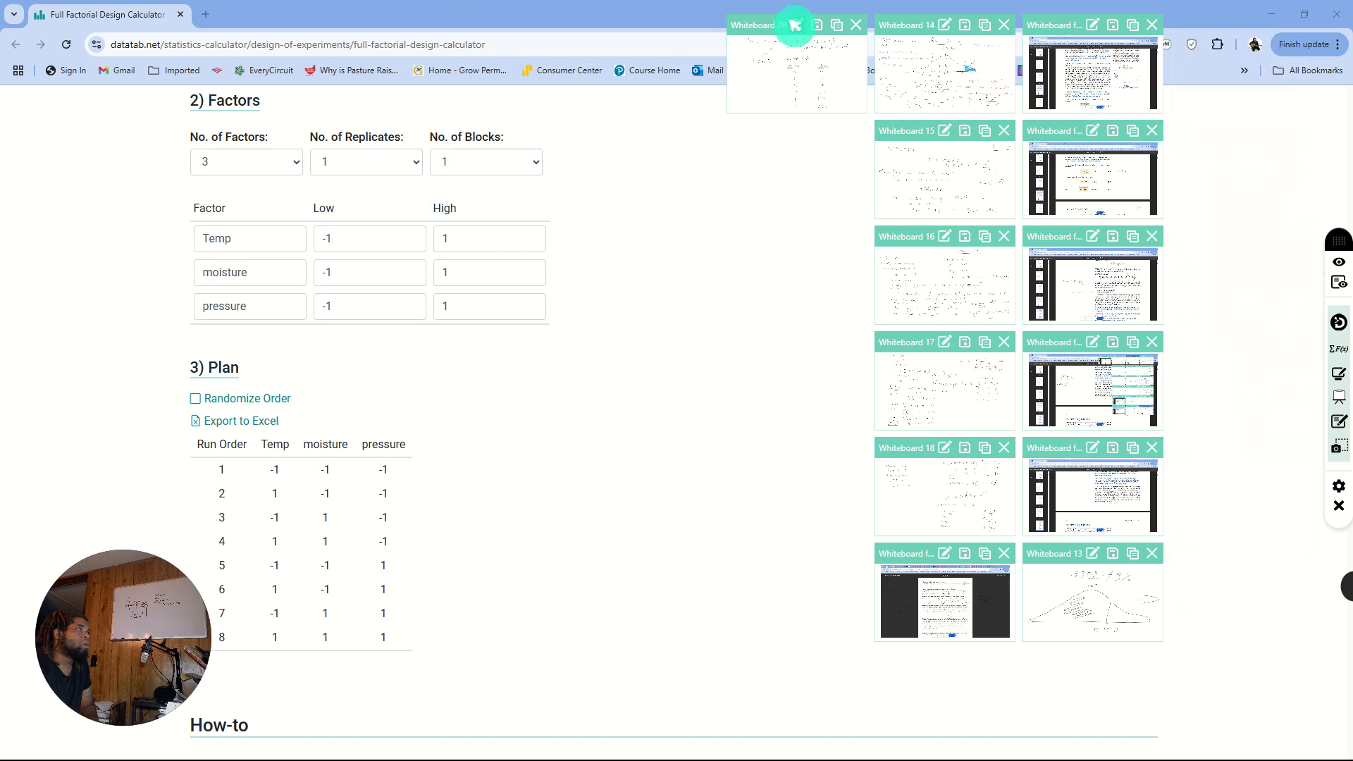